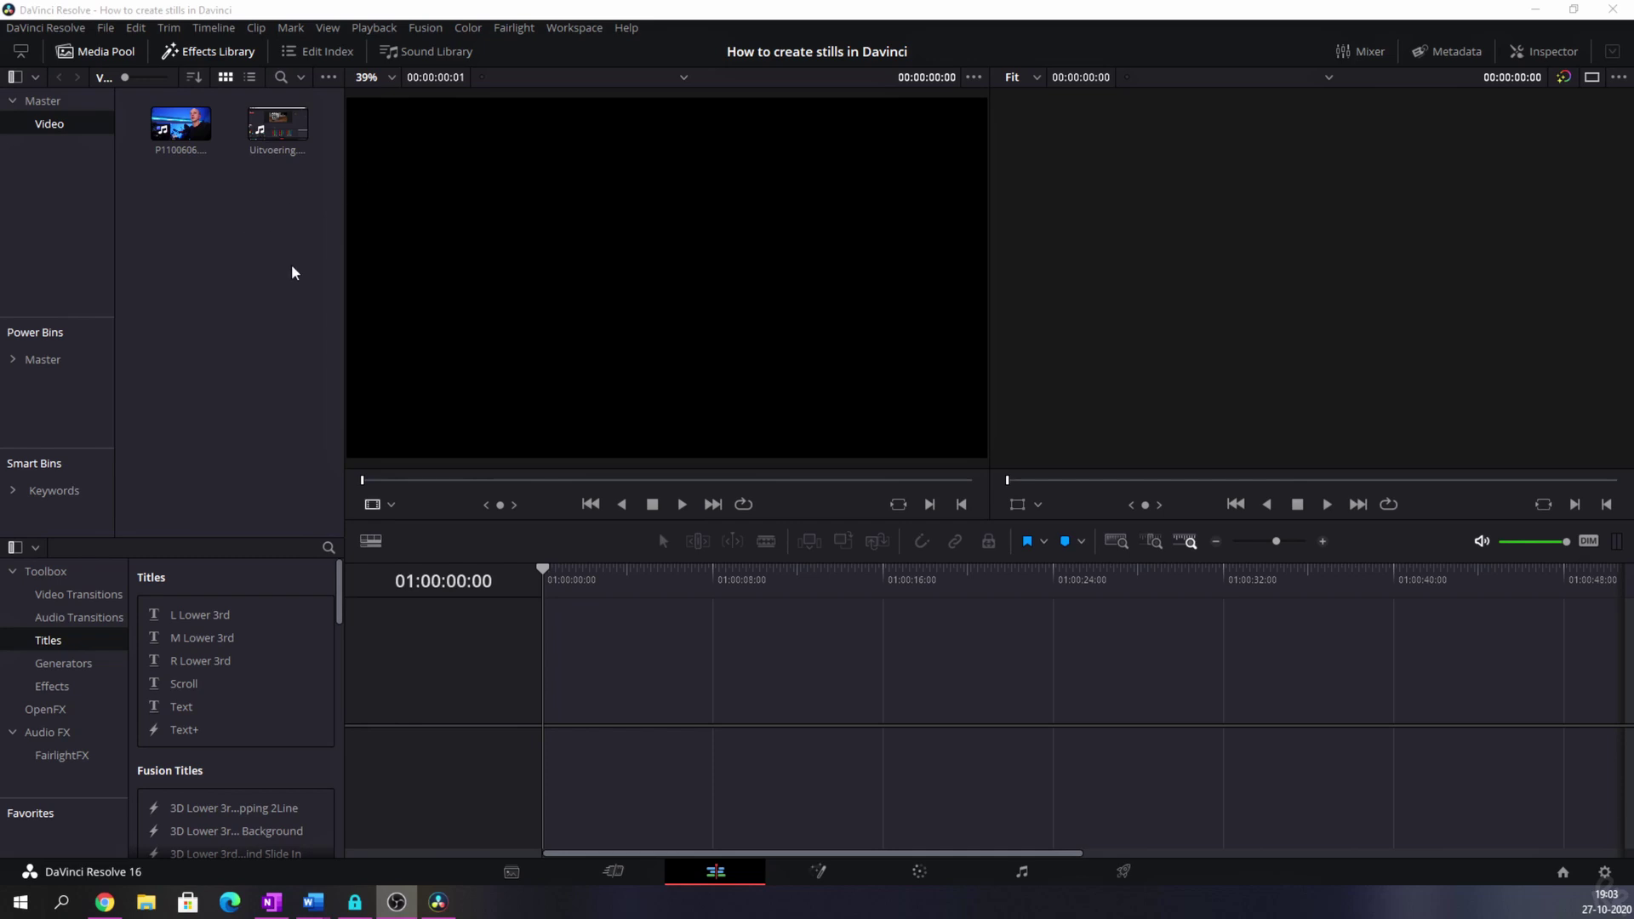
Step: Box-select the camera footage and screen-recording clips together in the Media Pool
drag(318, 278, 182, 221)
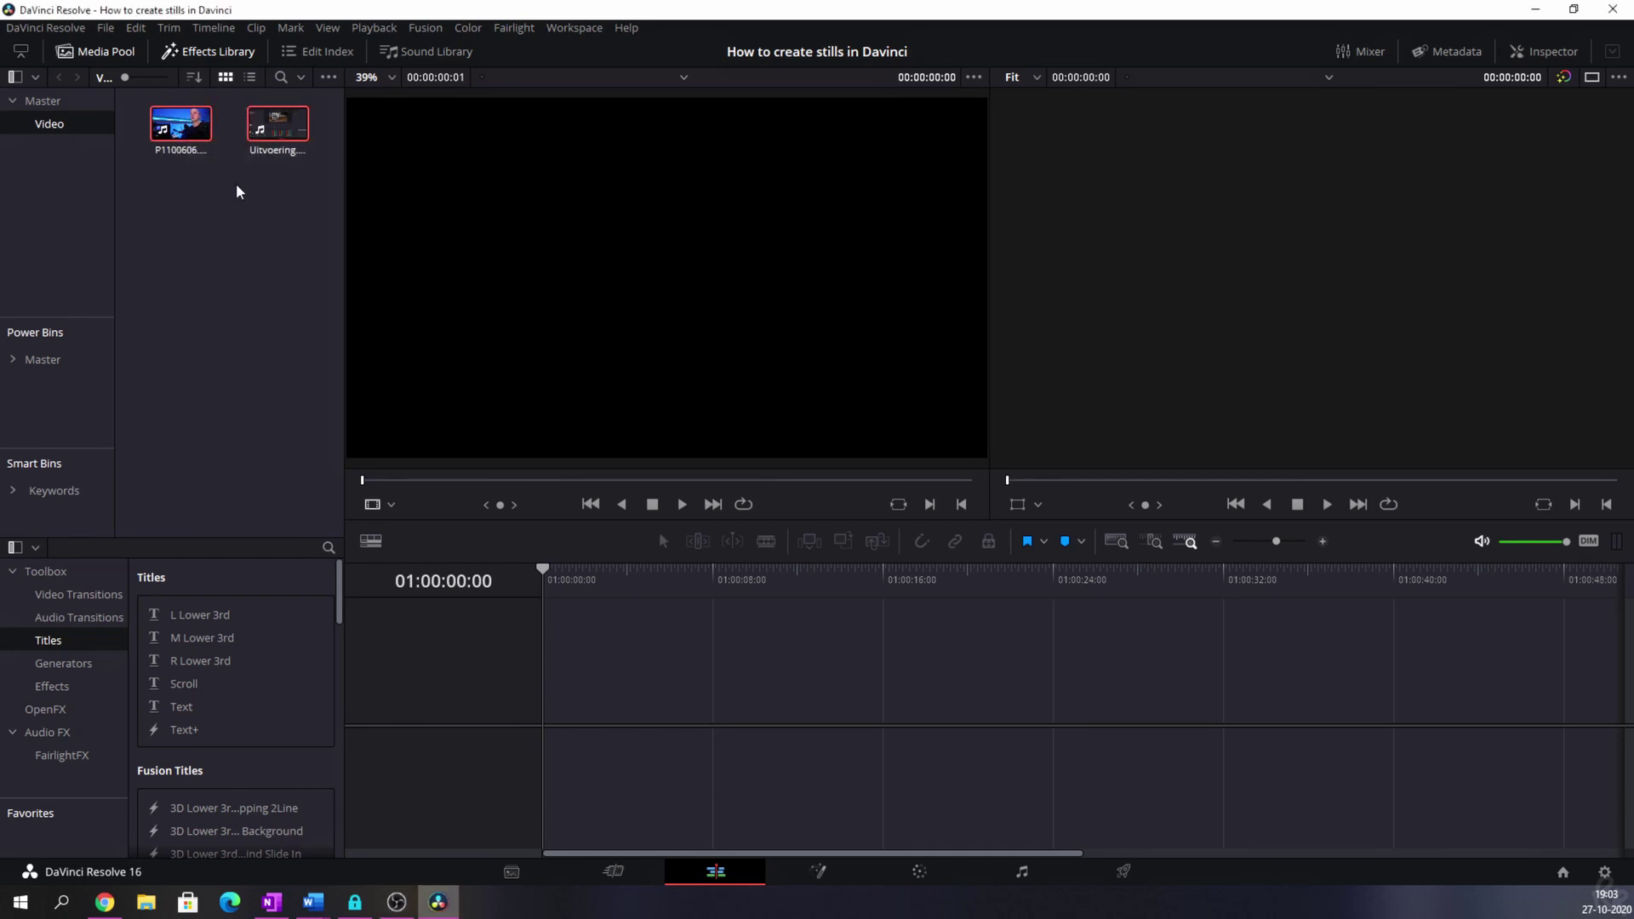
Step: Start a new multicam clip from the two selected clips, named V1, with Angle Sync set to Sound
right_click(277, 128)
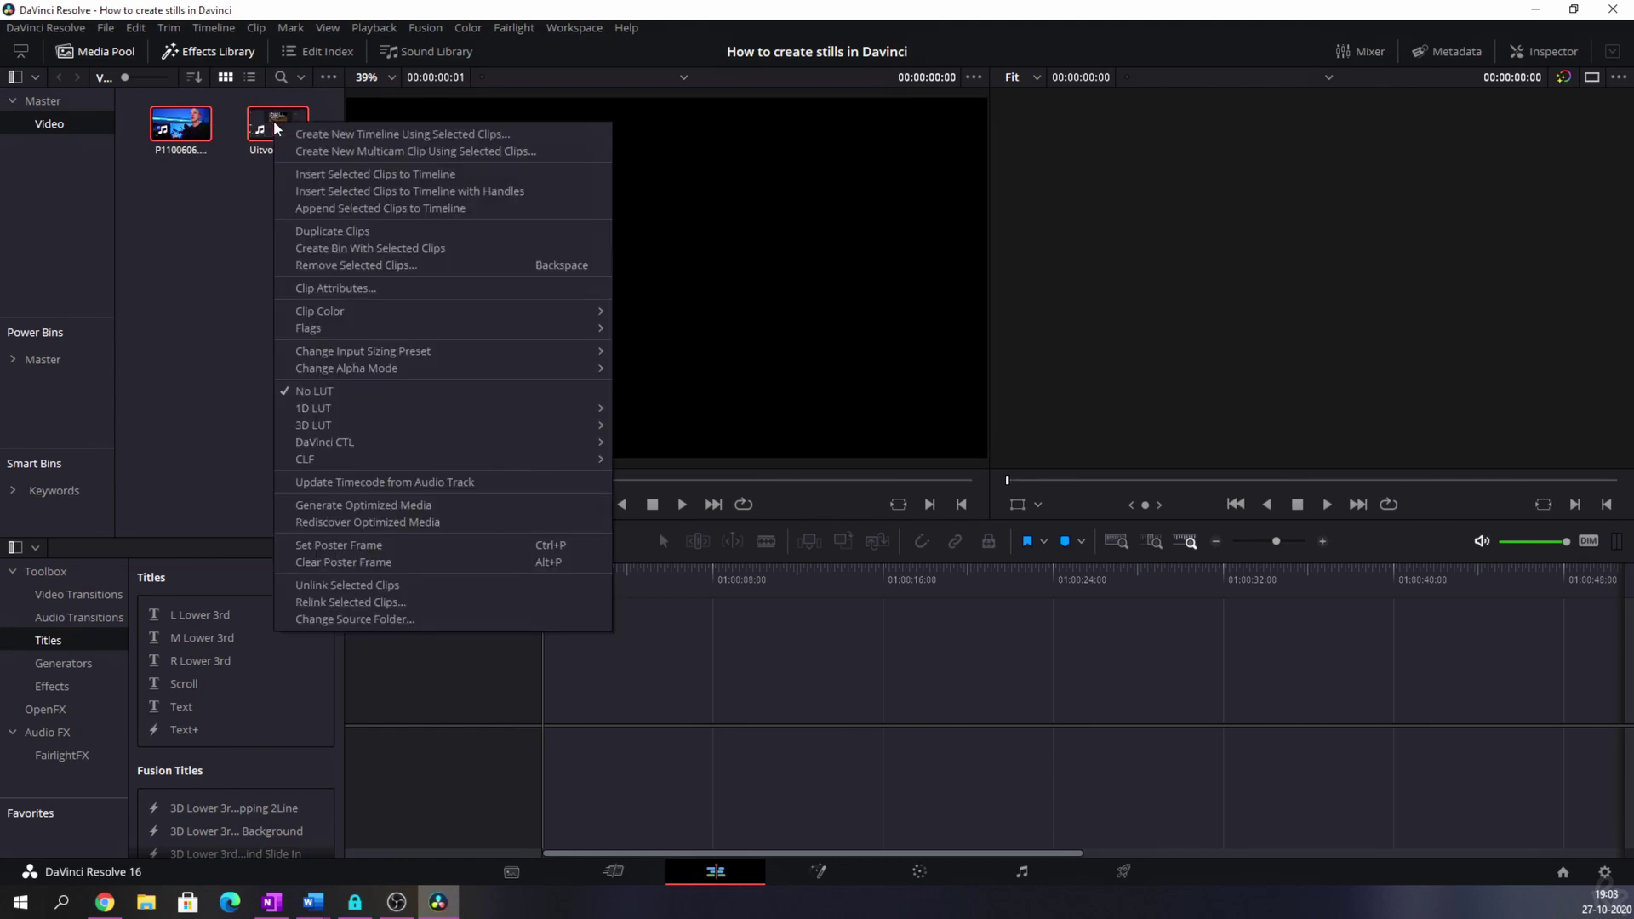
click(470, 153)
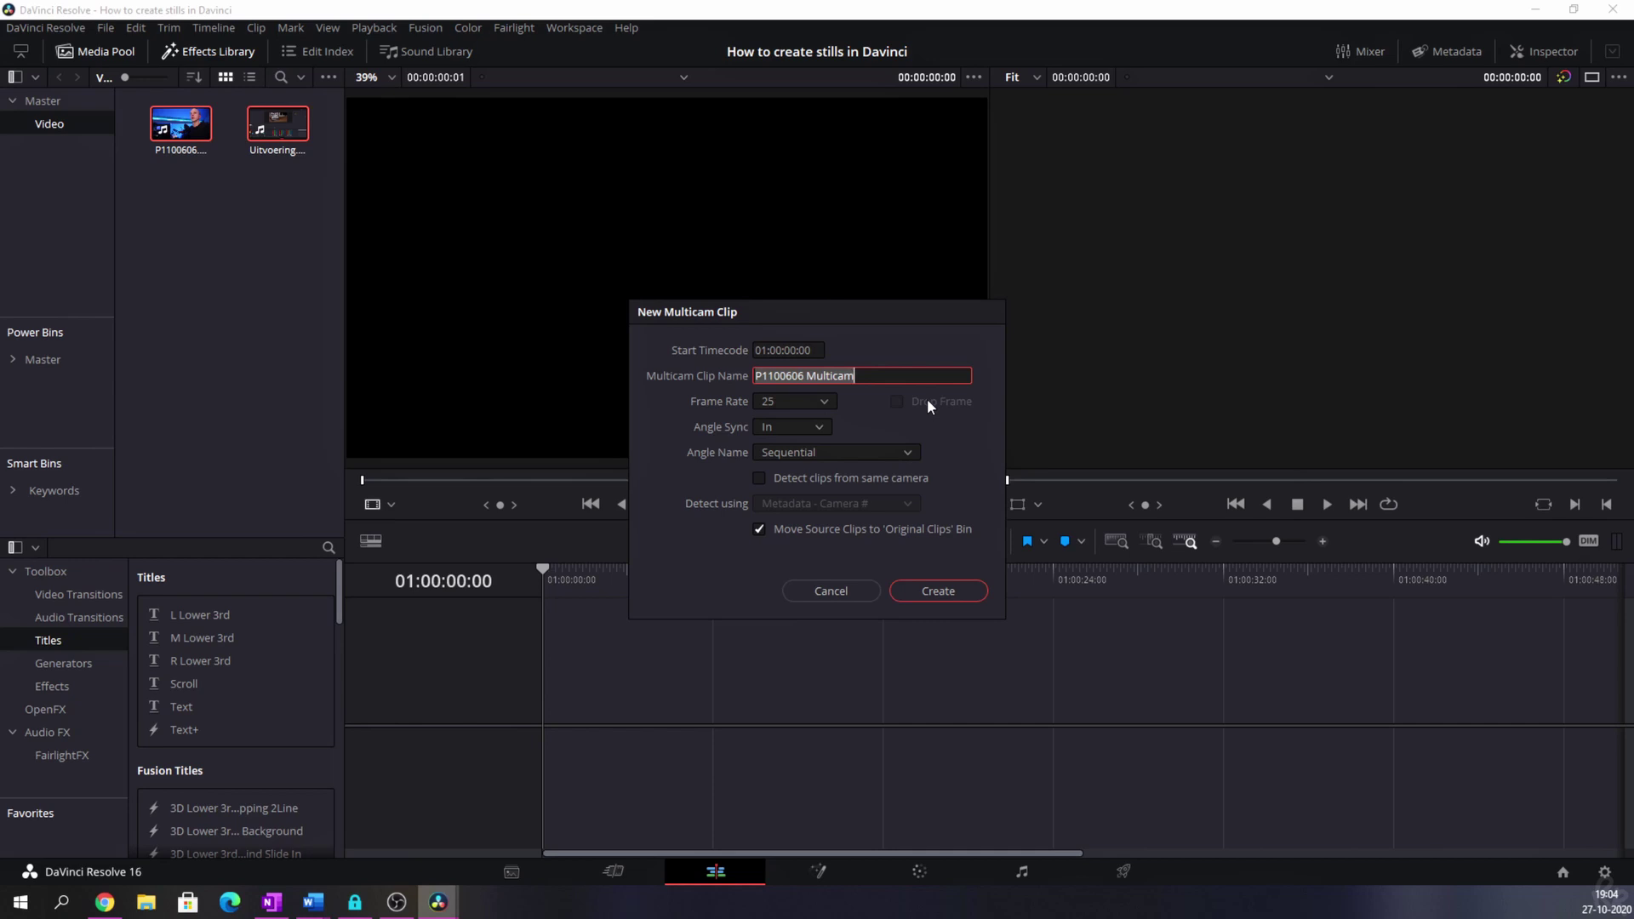
text(V1)
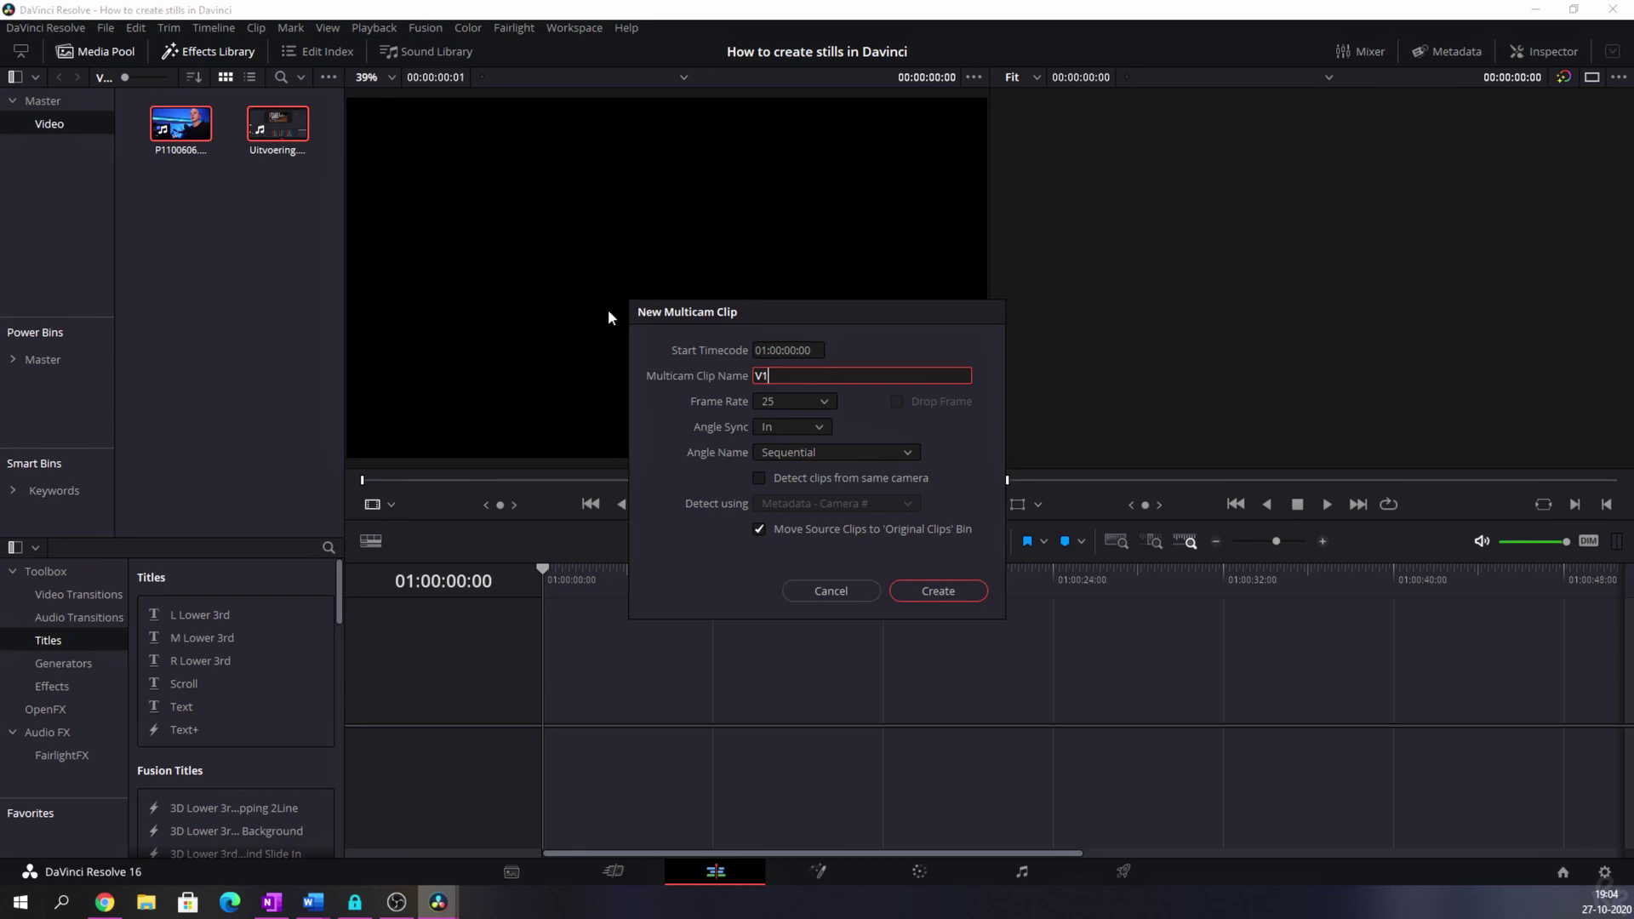
click(825, 459)
click(788, 432)
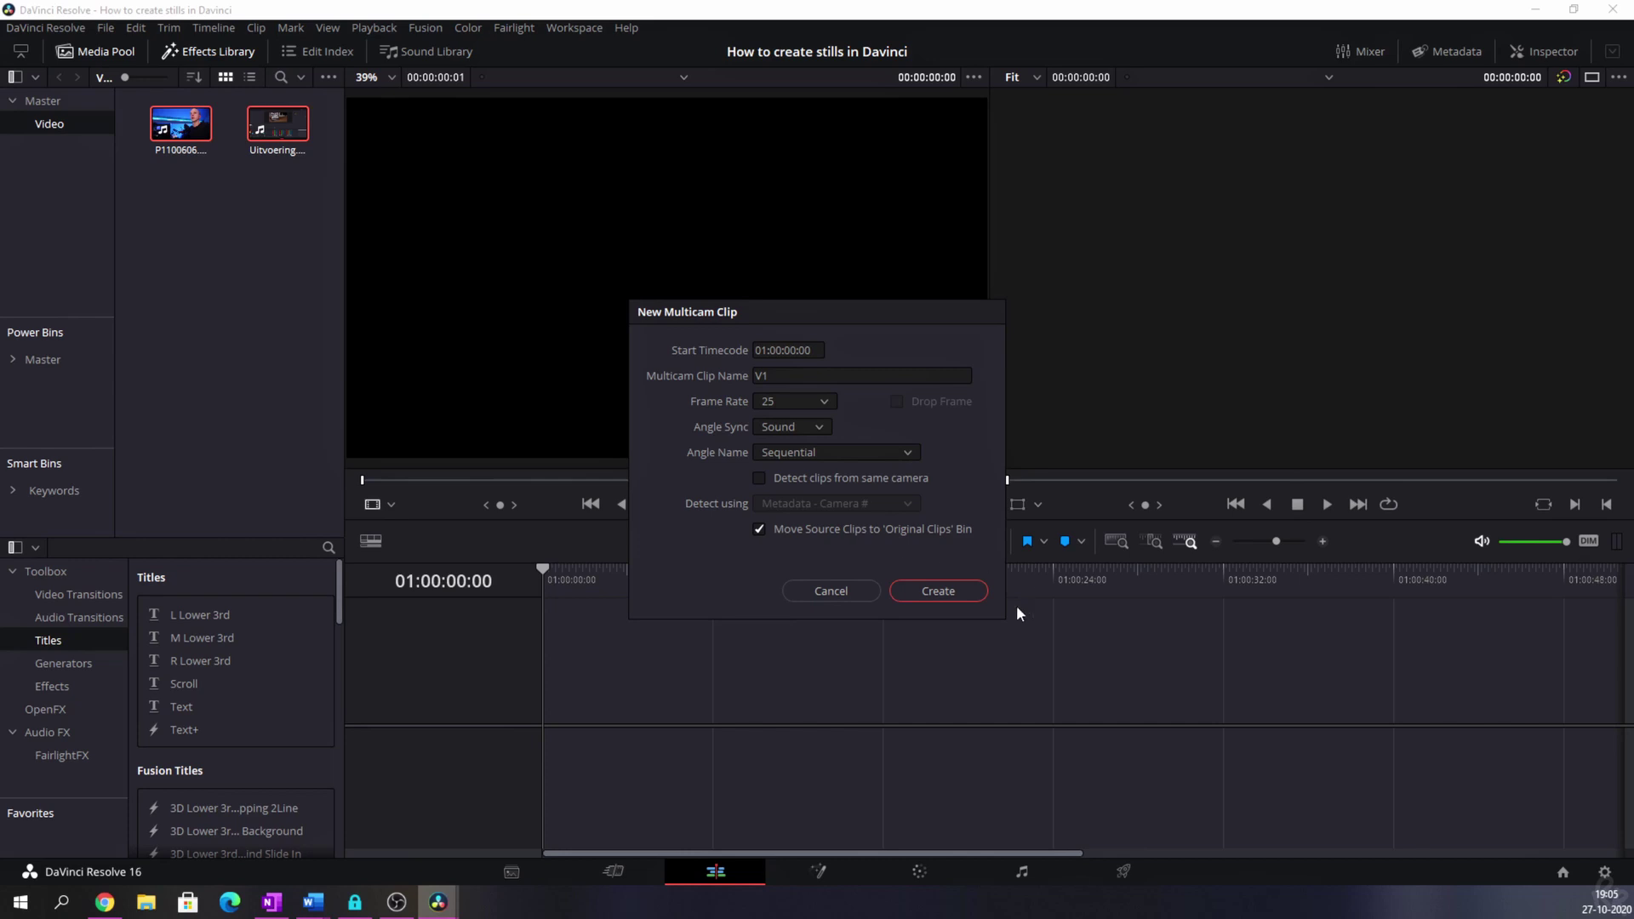
Step: Create the V1 multicam clip and check that its source clips went into the Original Clips bin
click(937, 591)
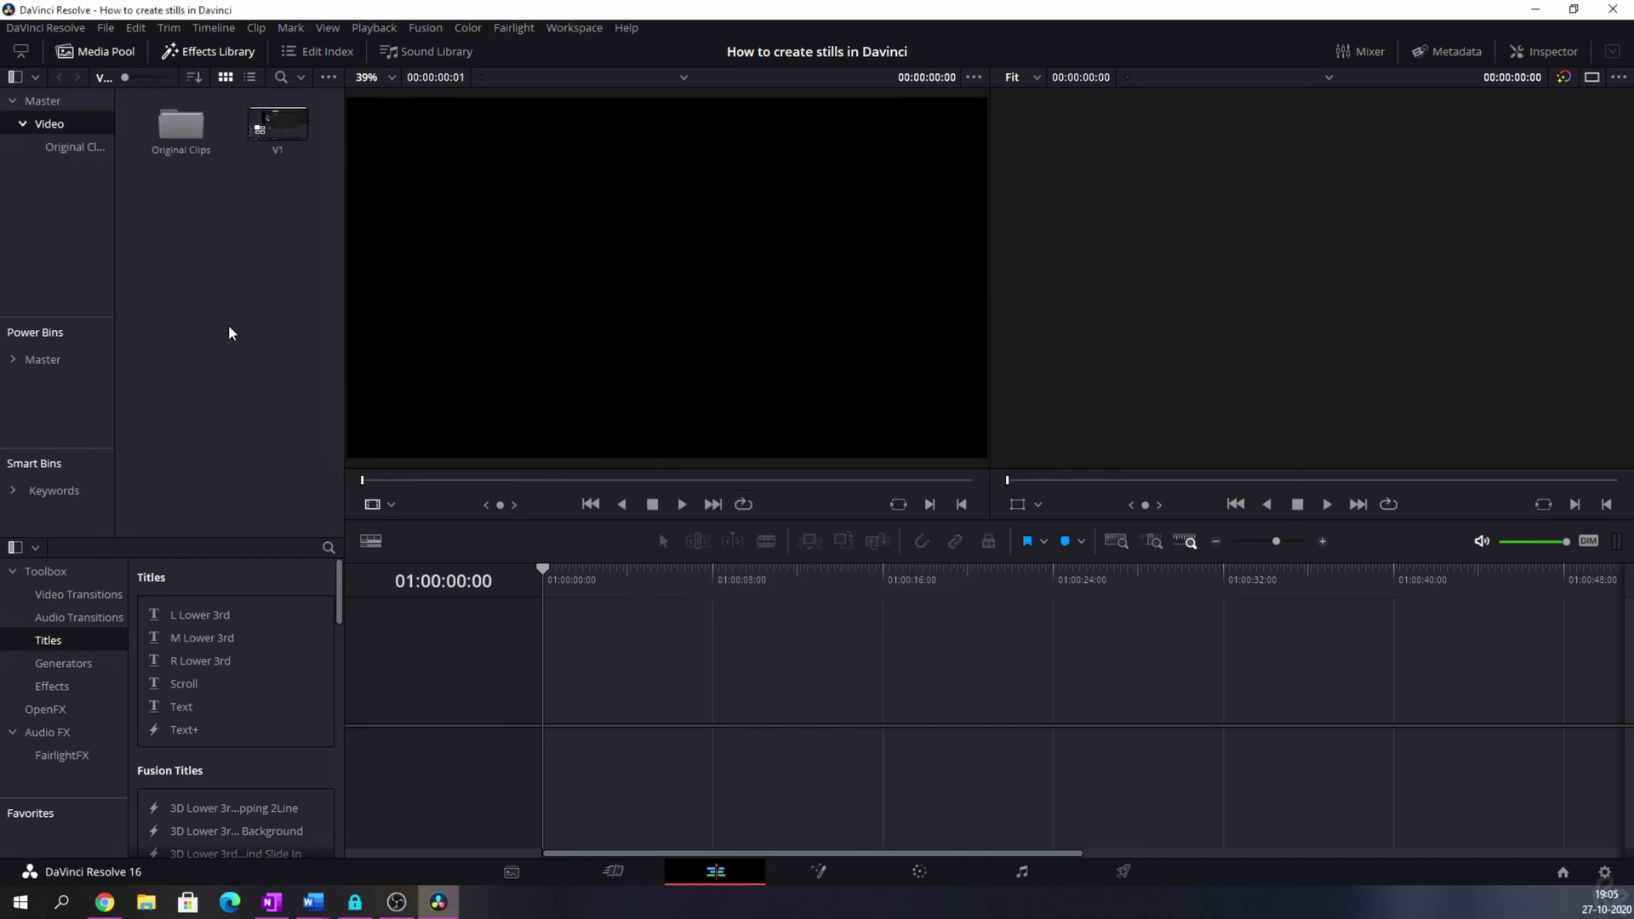
double_click(181, 132)
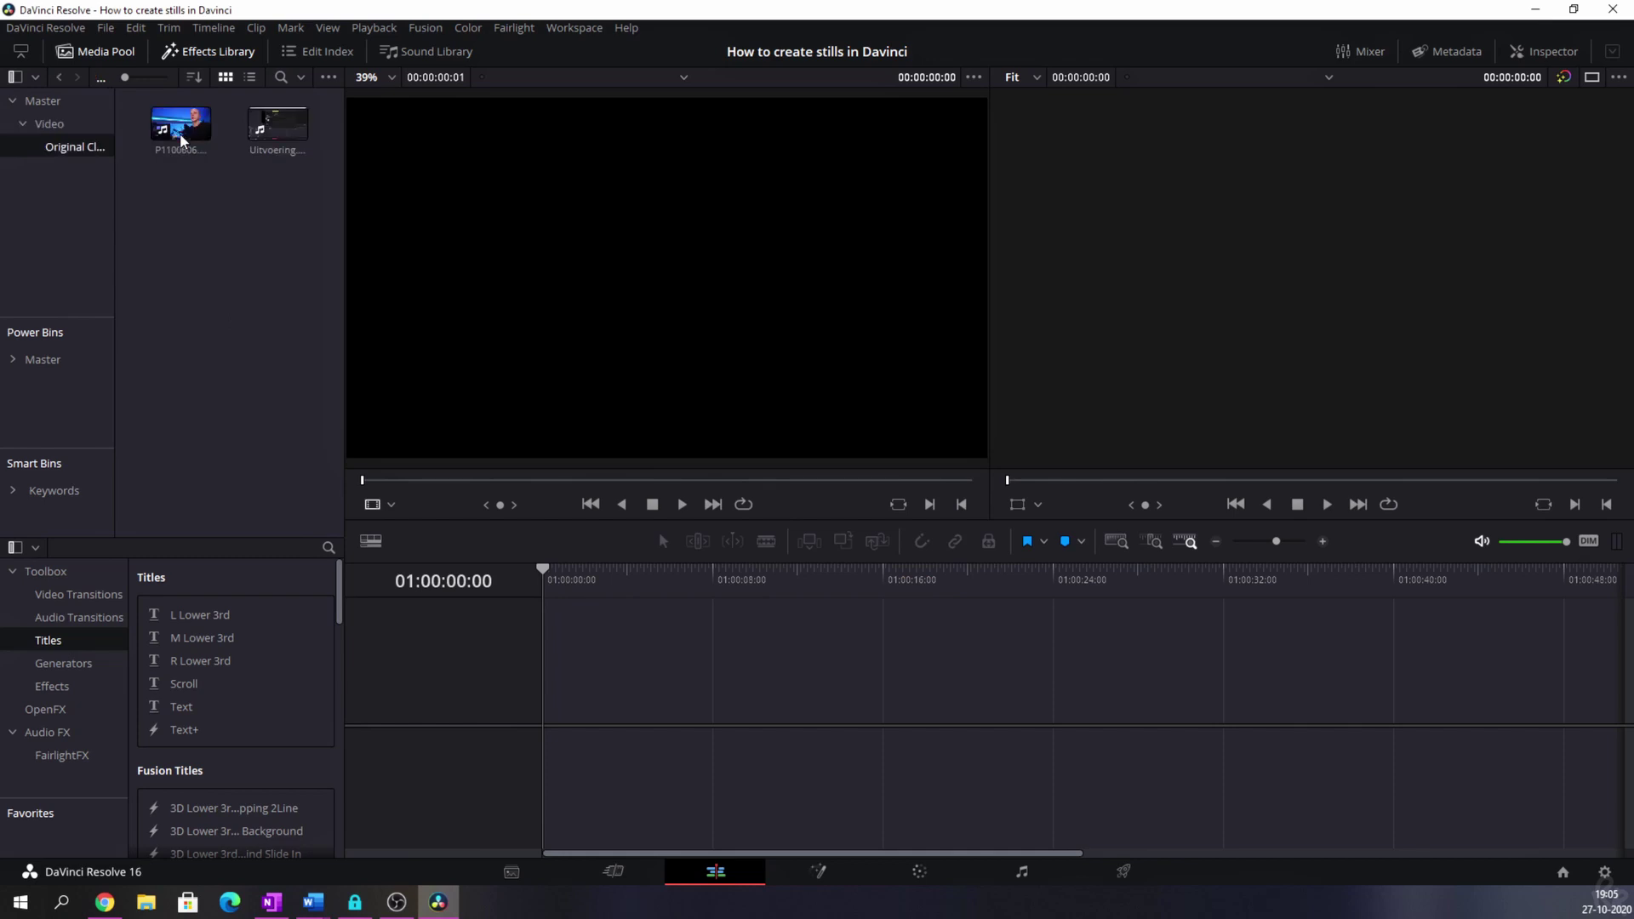
click(49, 124)
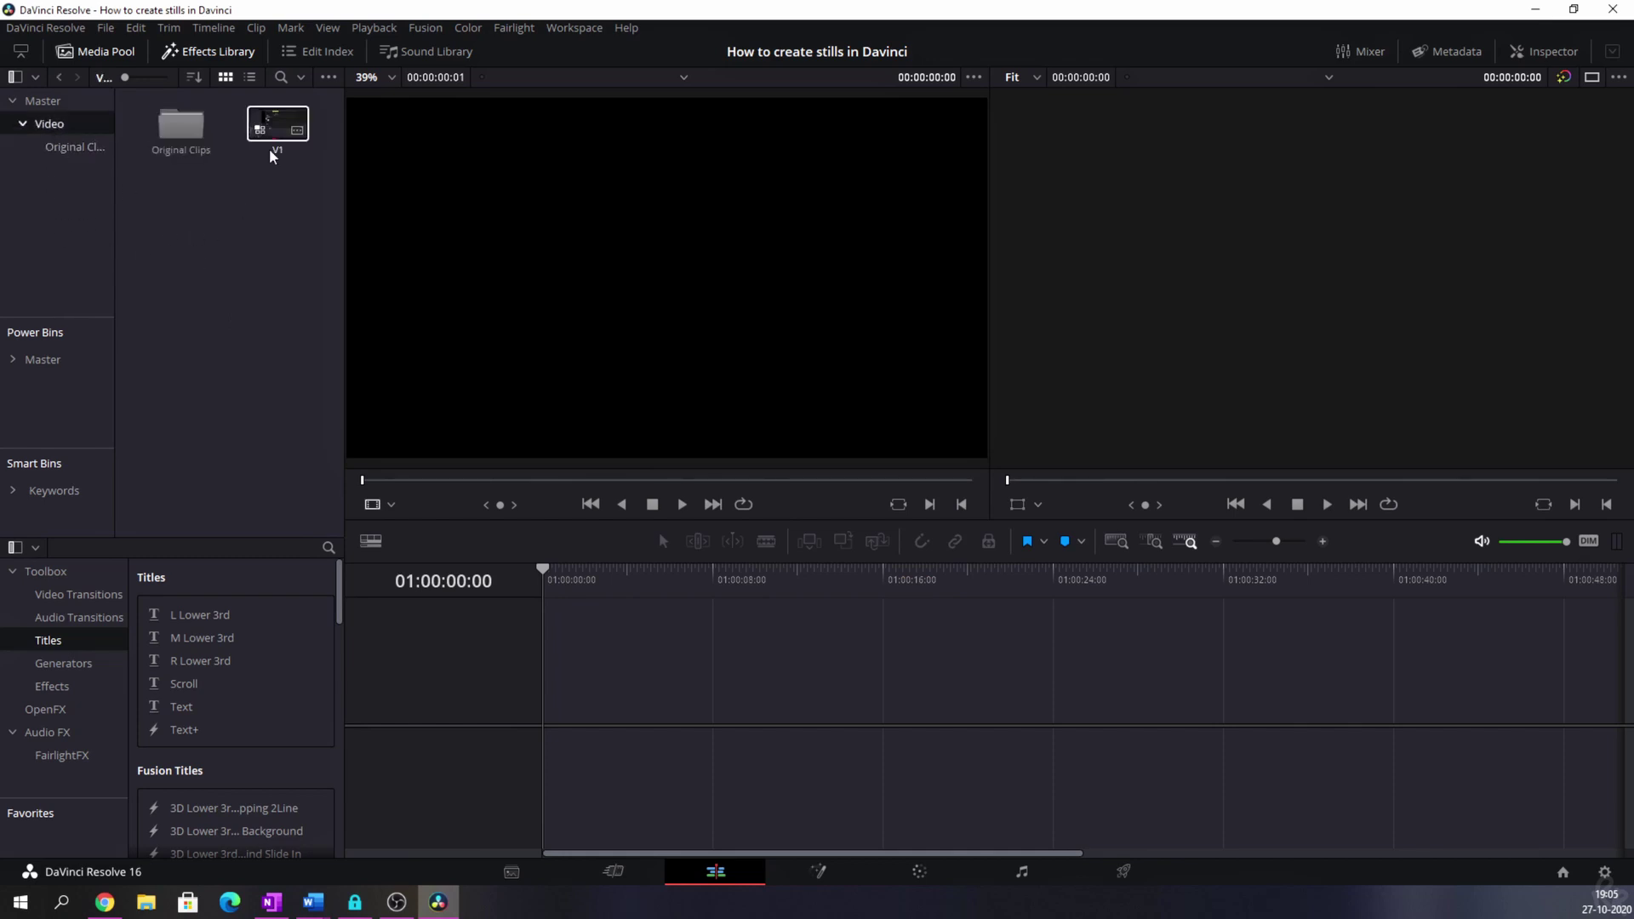
Step: Place V1 onto a new Timeline 1, briefly showing and hiding the Inspector
drag(278, 124, 552, 725)
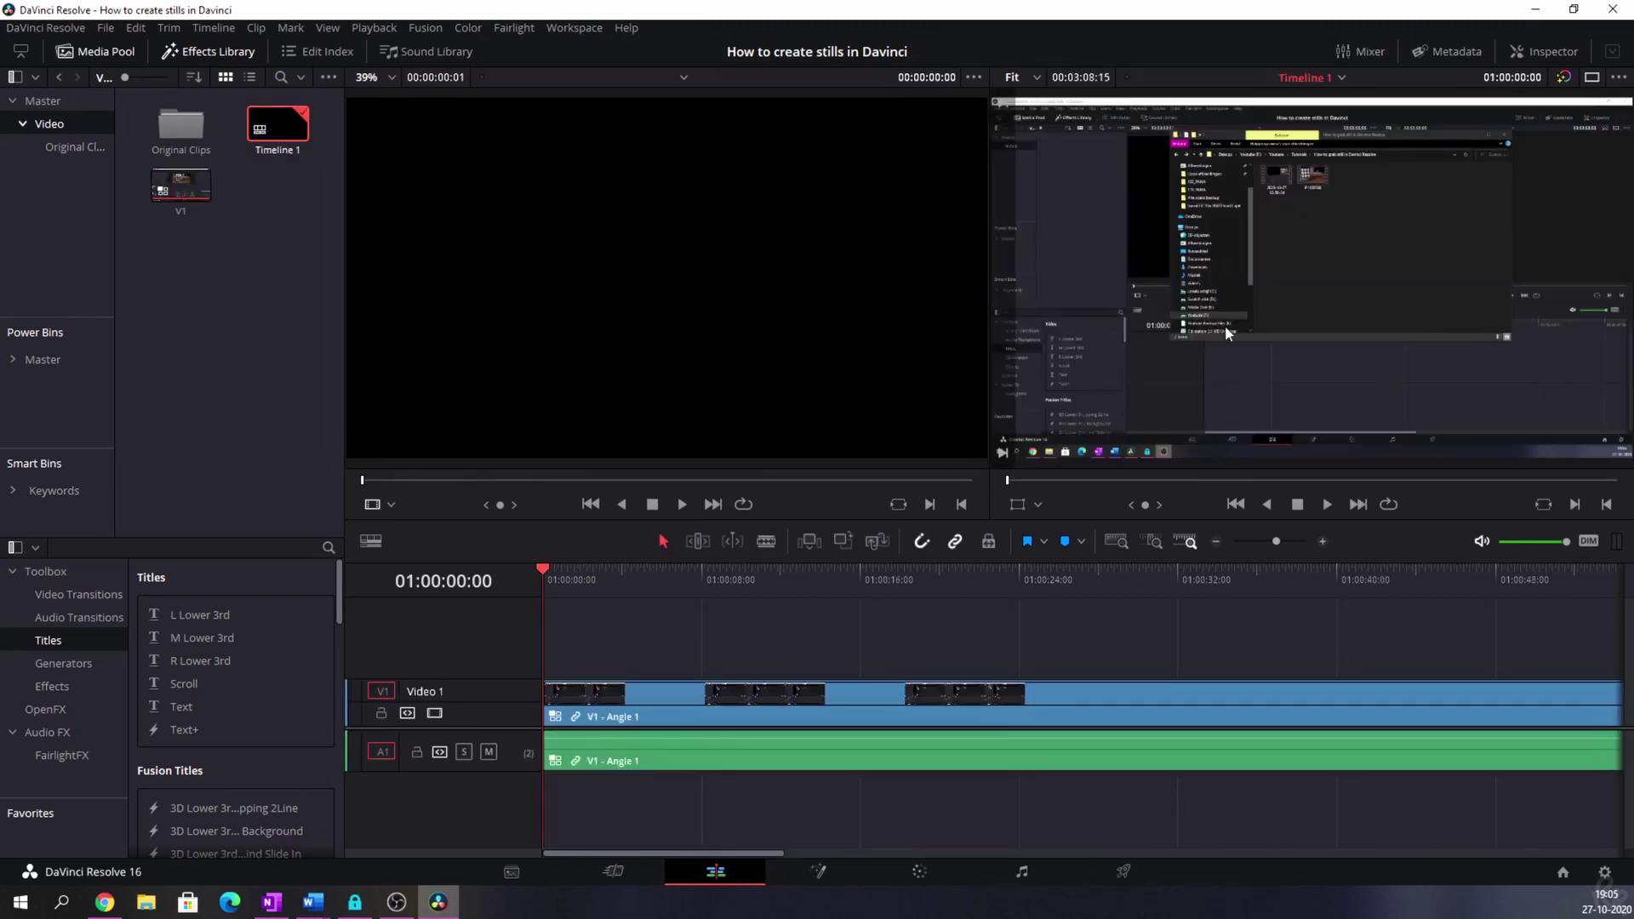
click(1563, 51)
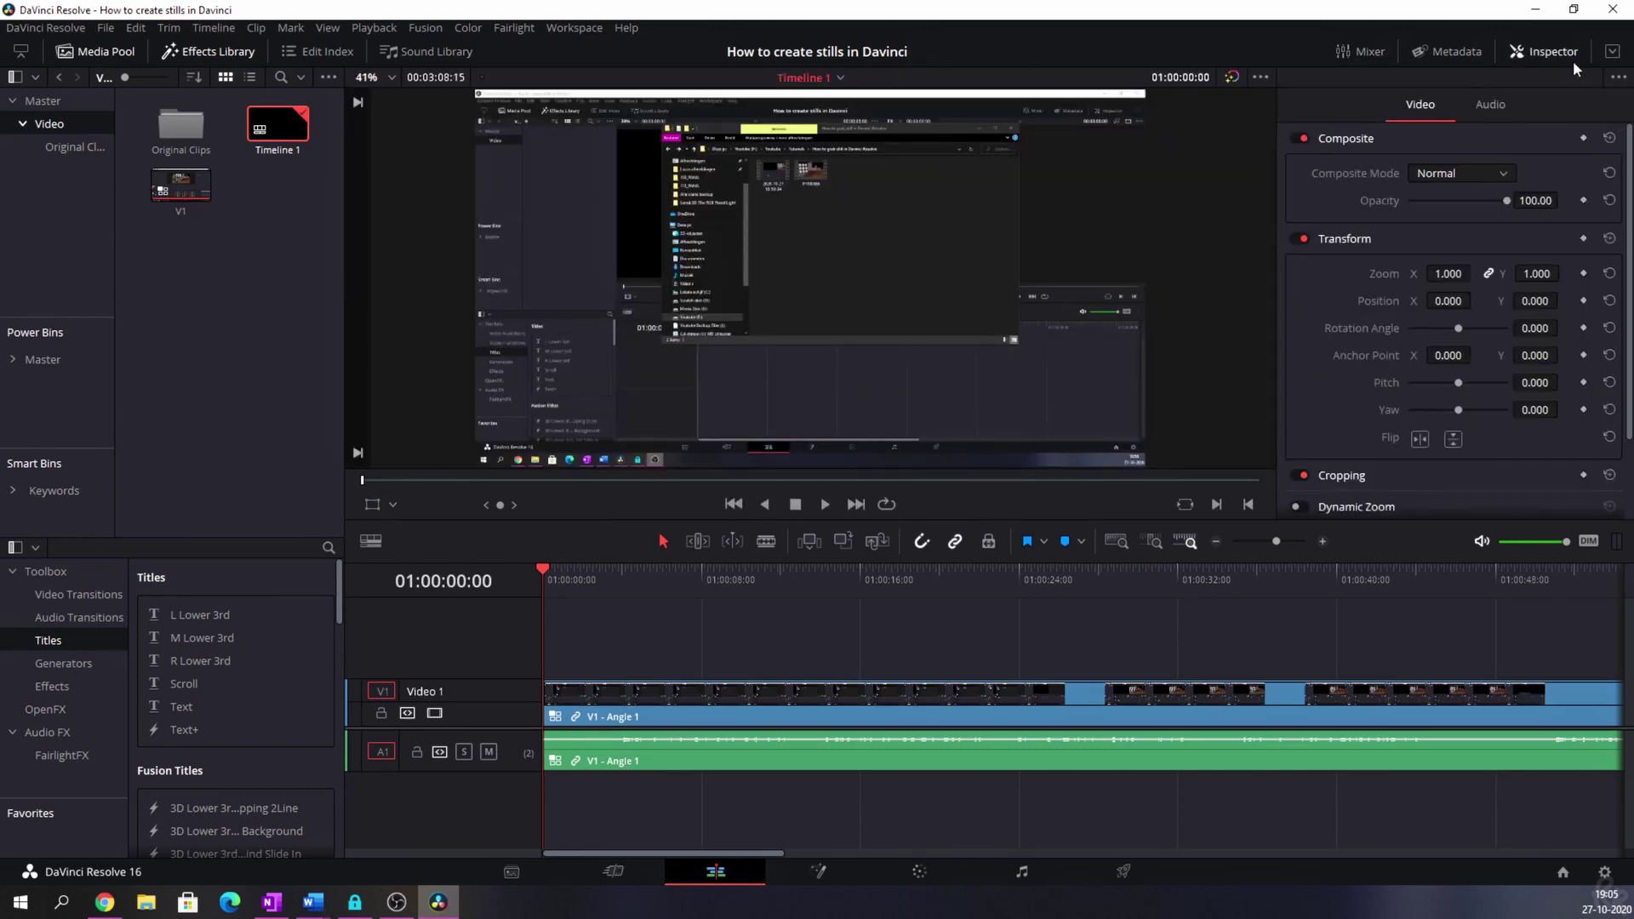
click(1540, 53)
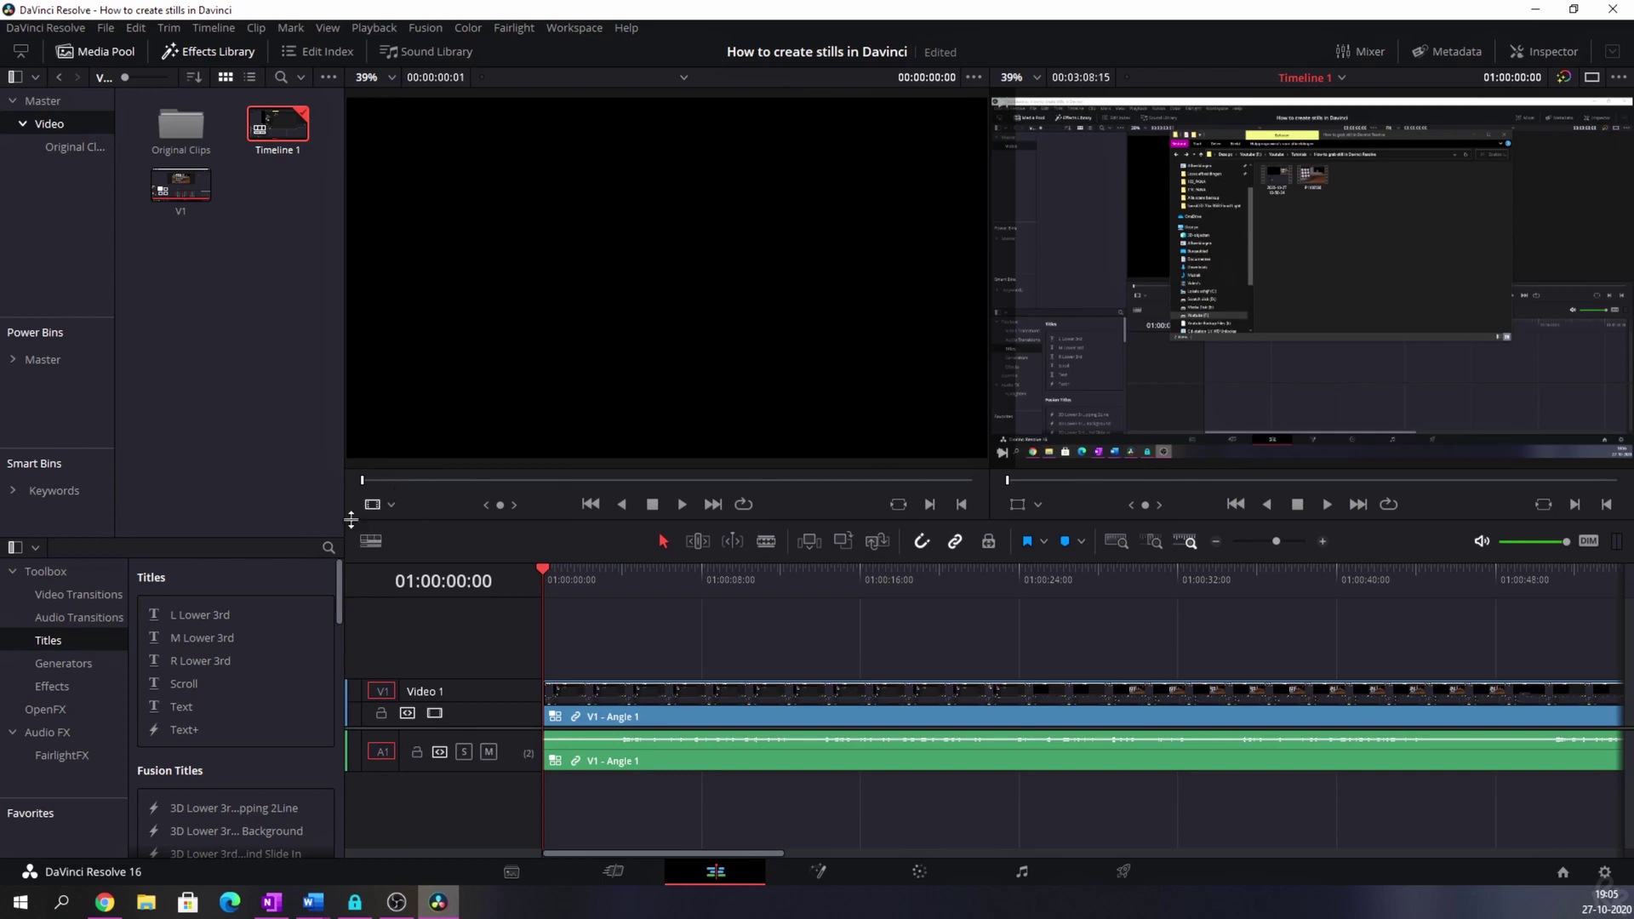
Step: Switch the source viewer to Multicam mode to show both V1 angles, then return to the timeline start
click(384, 506)
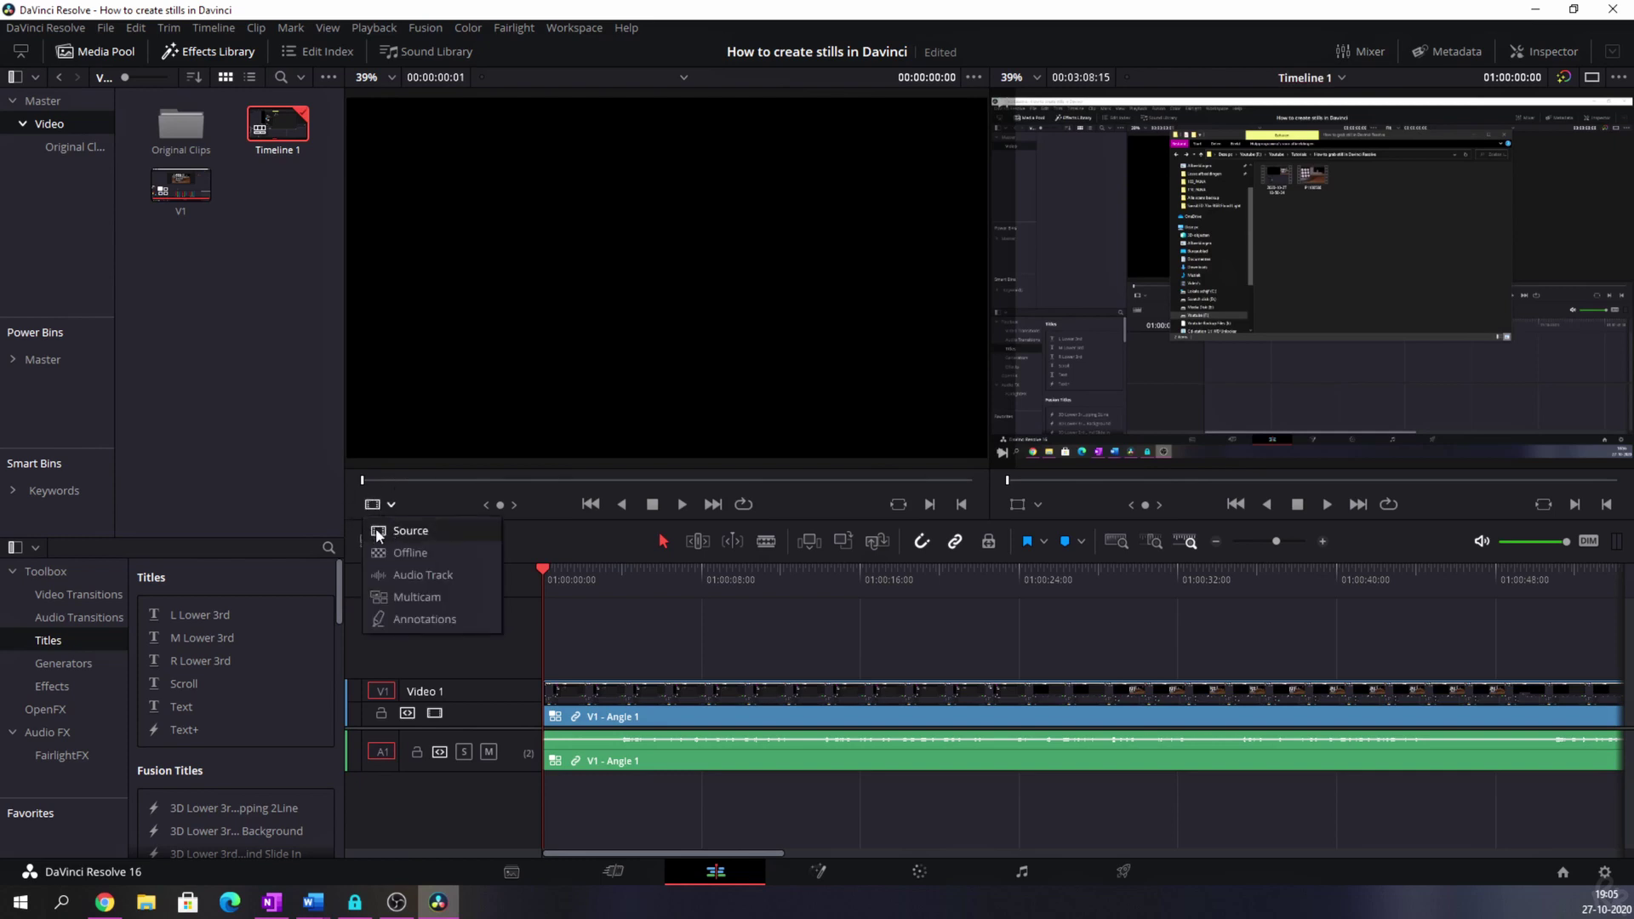
click(403, 597)
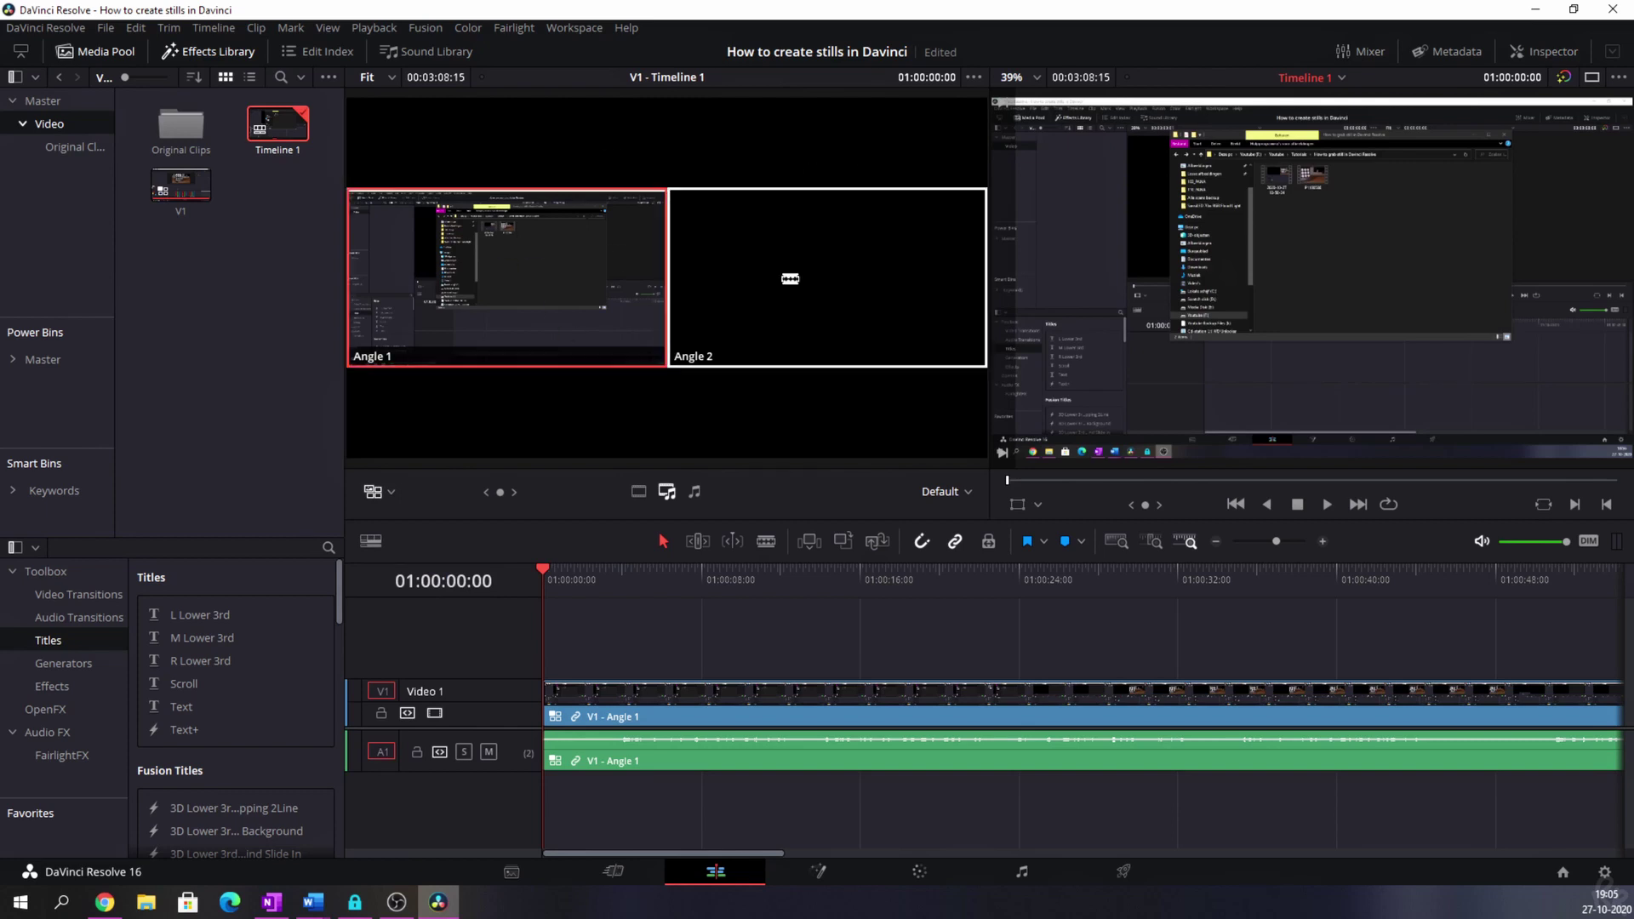
drag(598, 574, 622, 579)
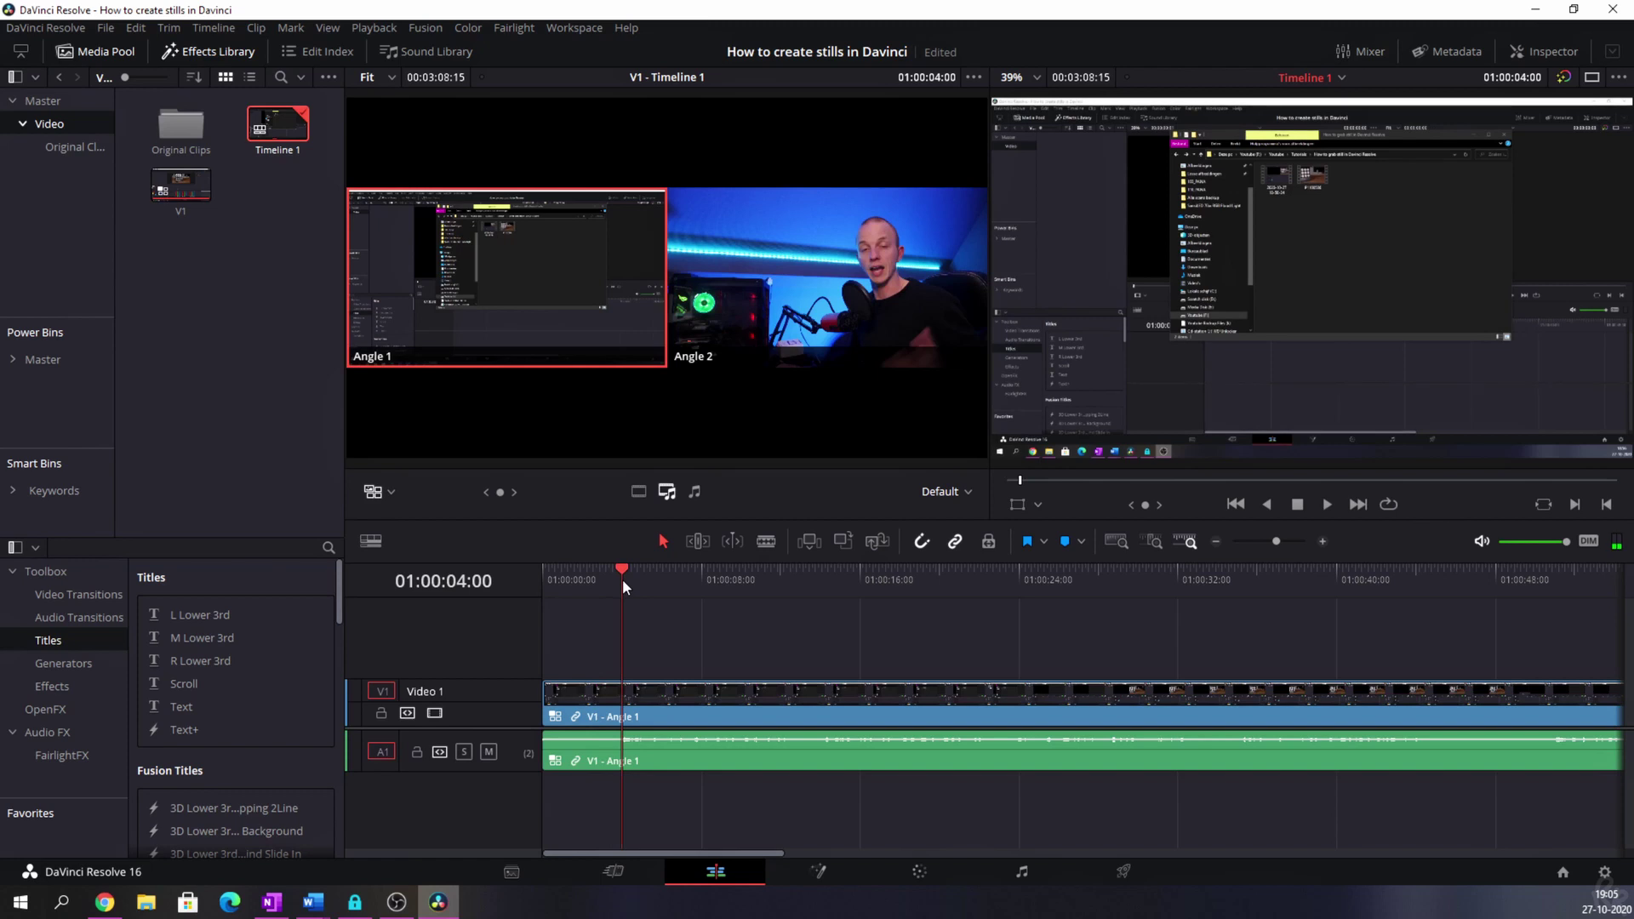
key(Left)
key(Home)
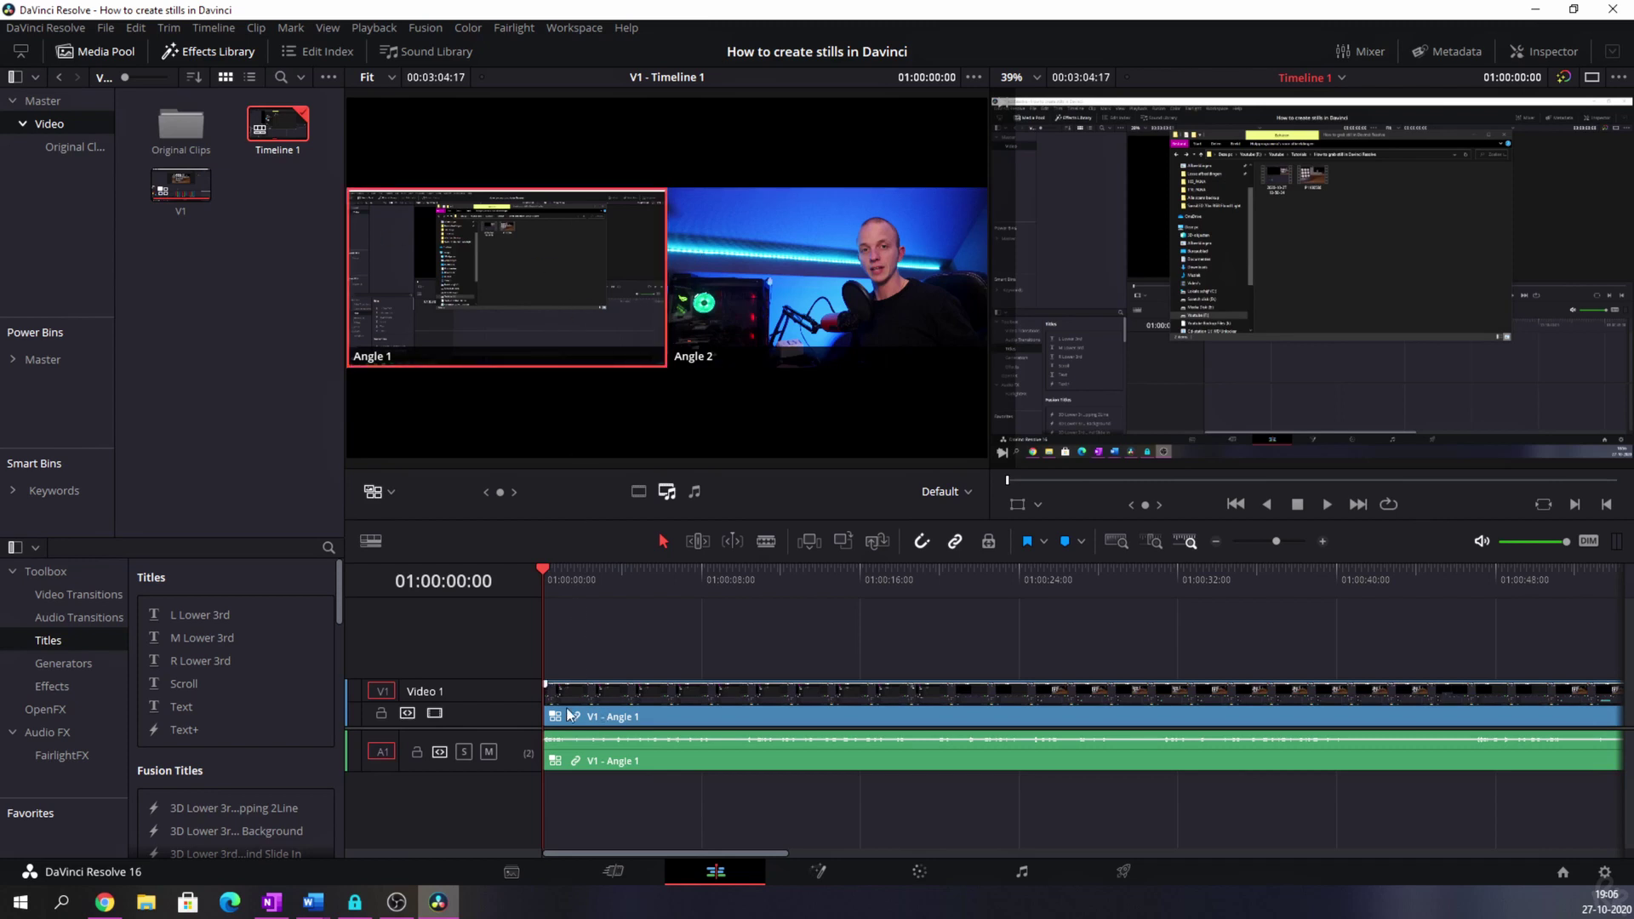
Step: Switch the V1 timeline clip from Angle 1 to the Angle 2 camera footage
click(626, 712)
right_click(640, 707)
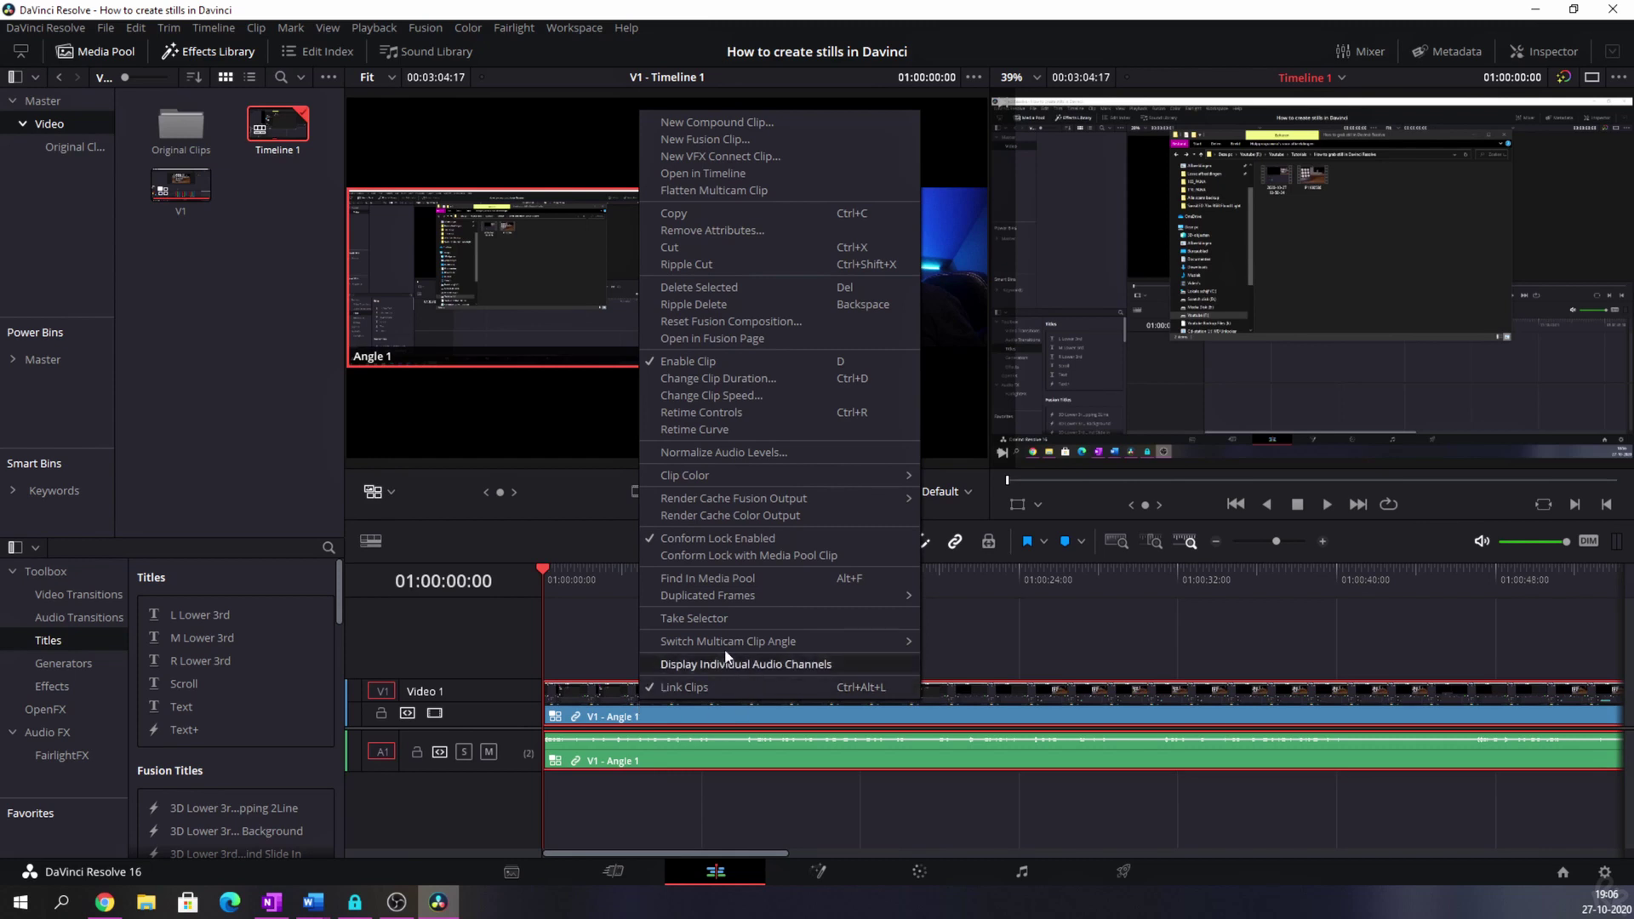
mouse_move(708, 641)
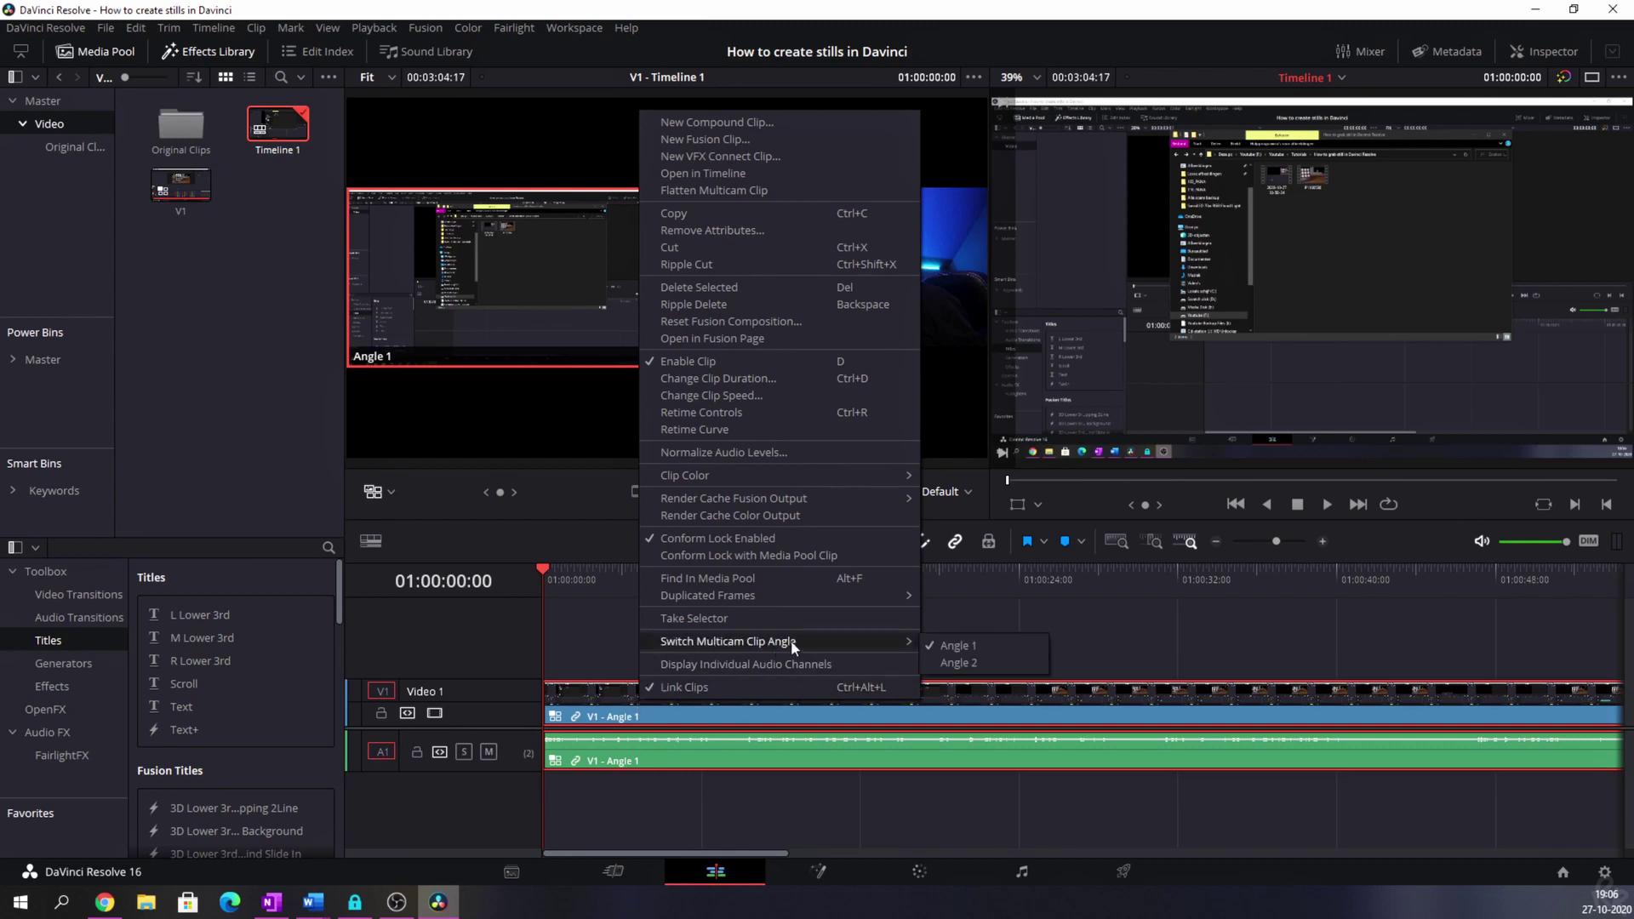
click(963, 662)
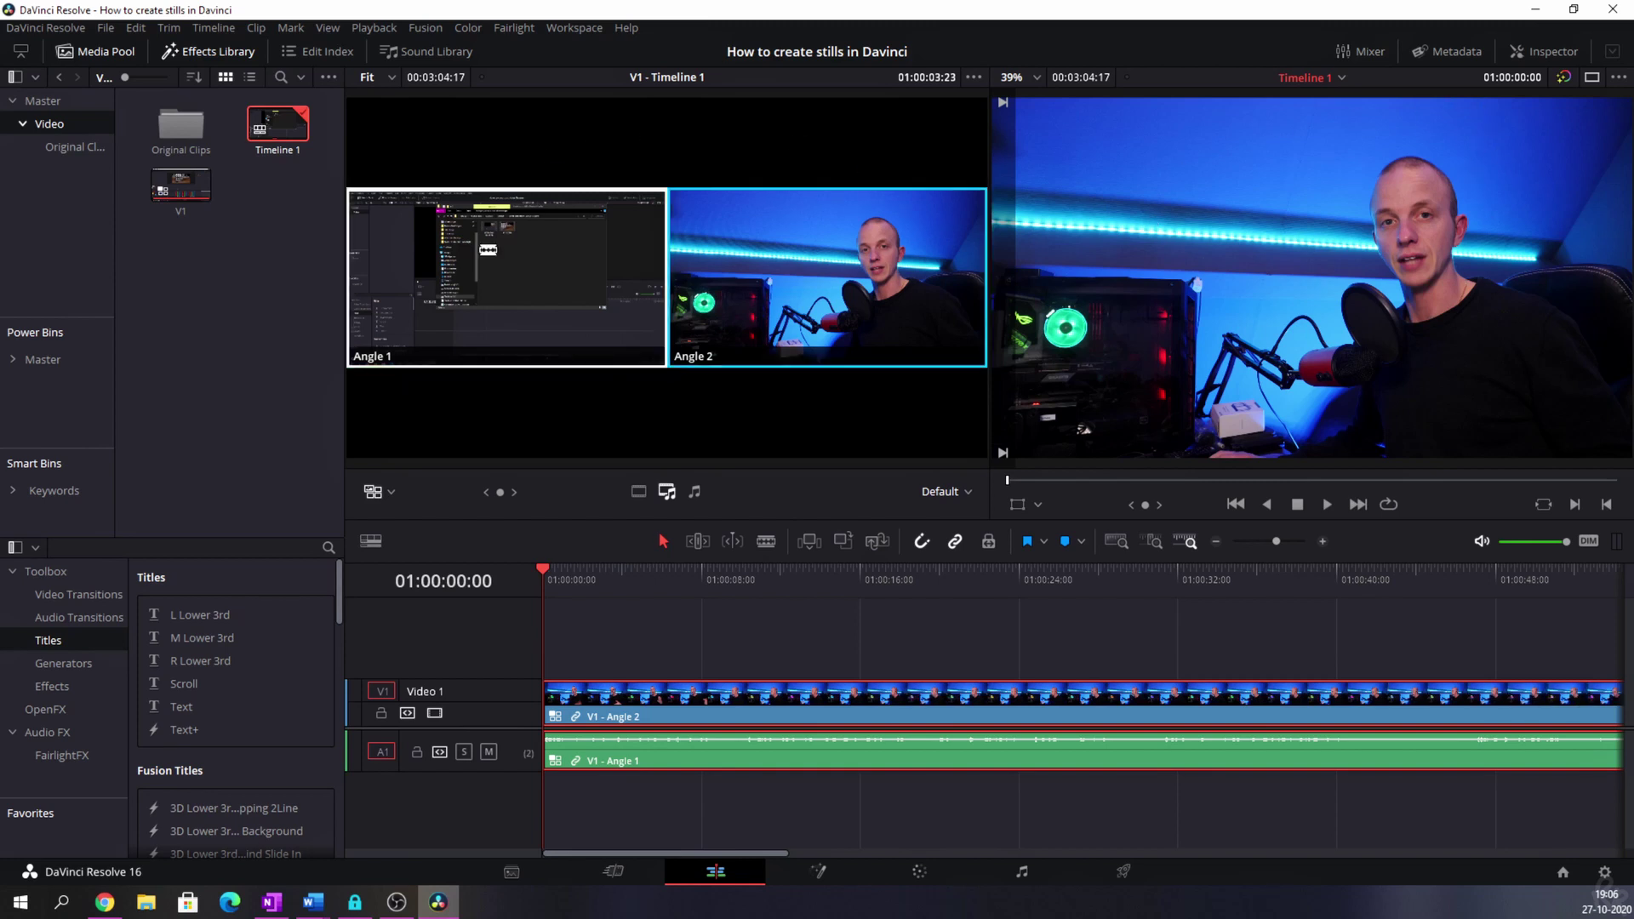
click(808, 286)
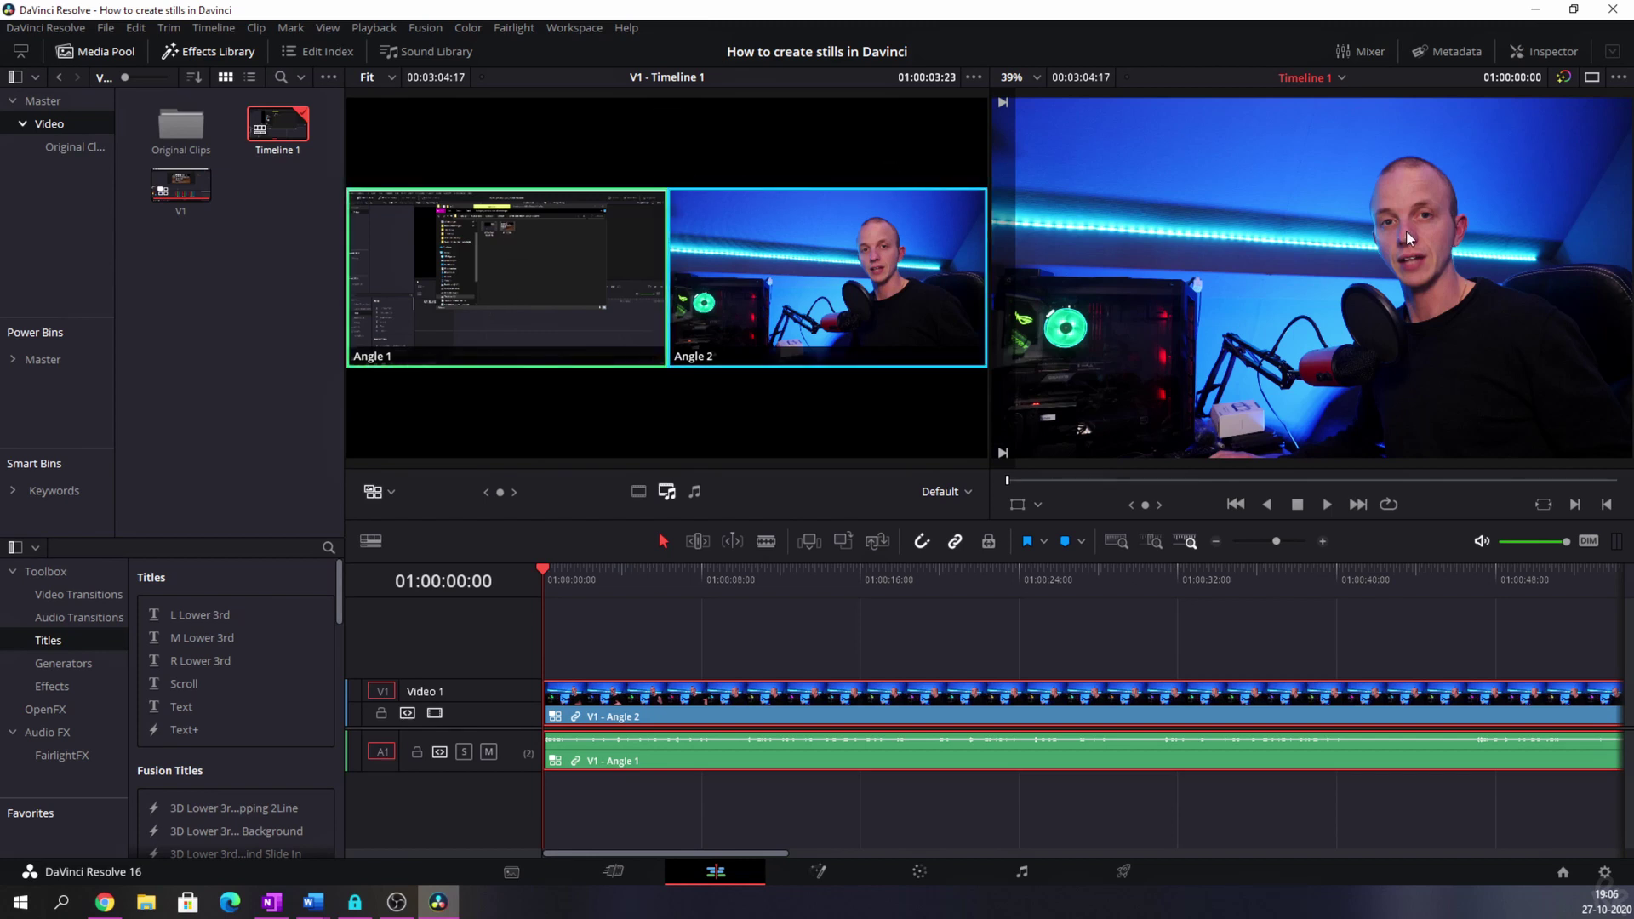
right_click(684, 763)
mouse_move(835, 704)
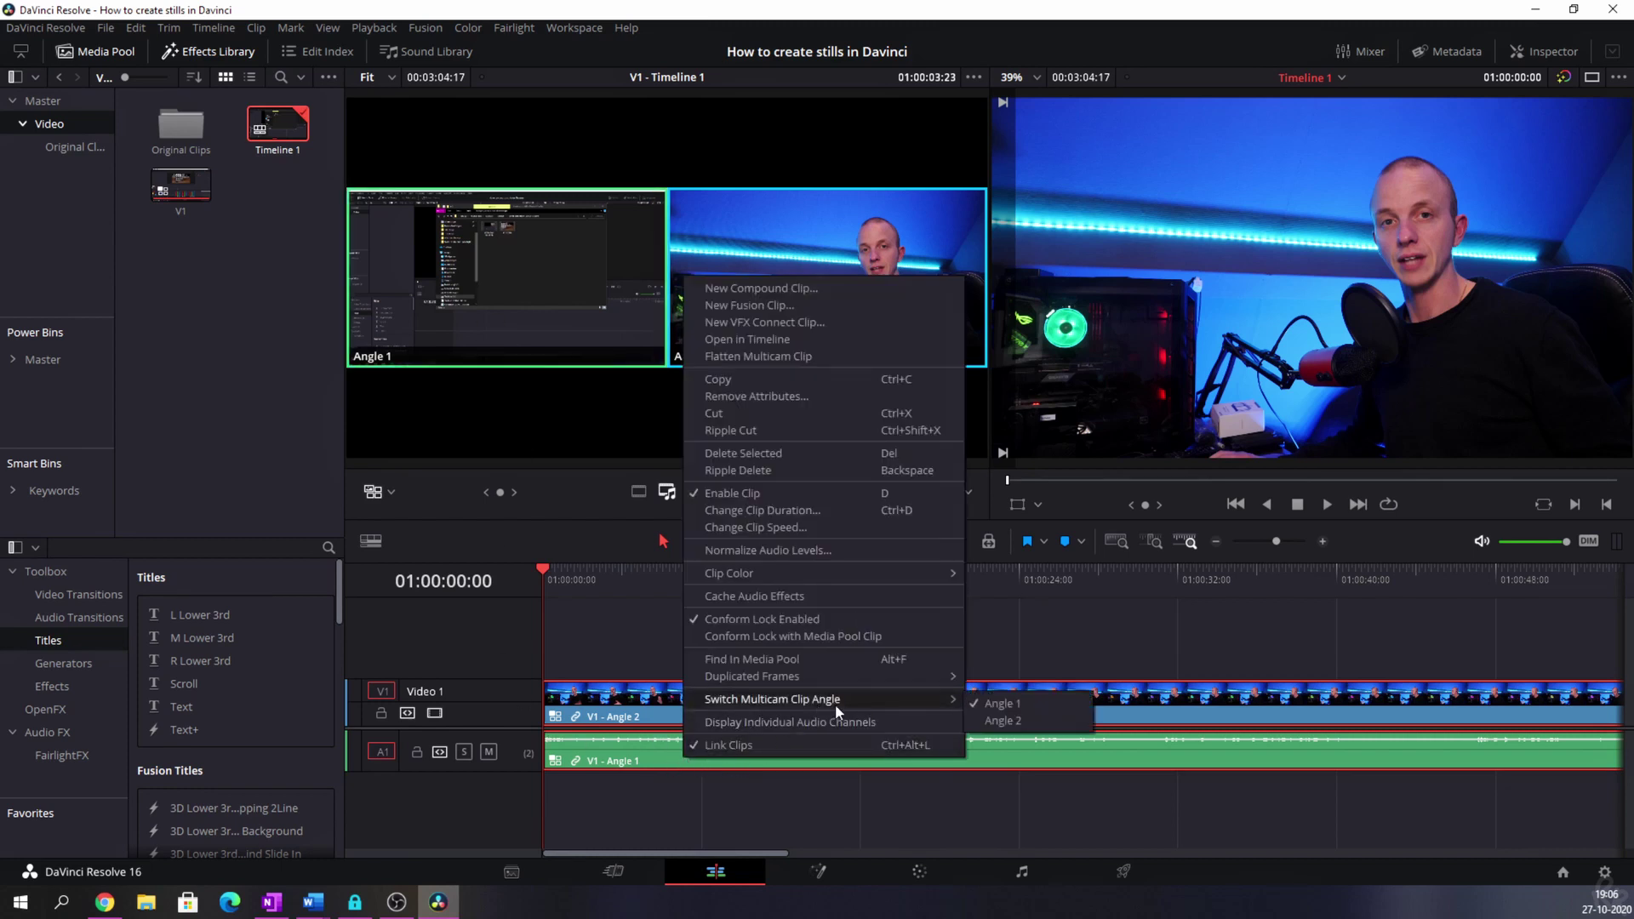
click(1004, 721)
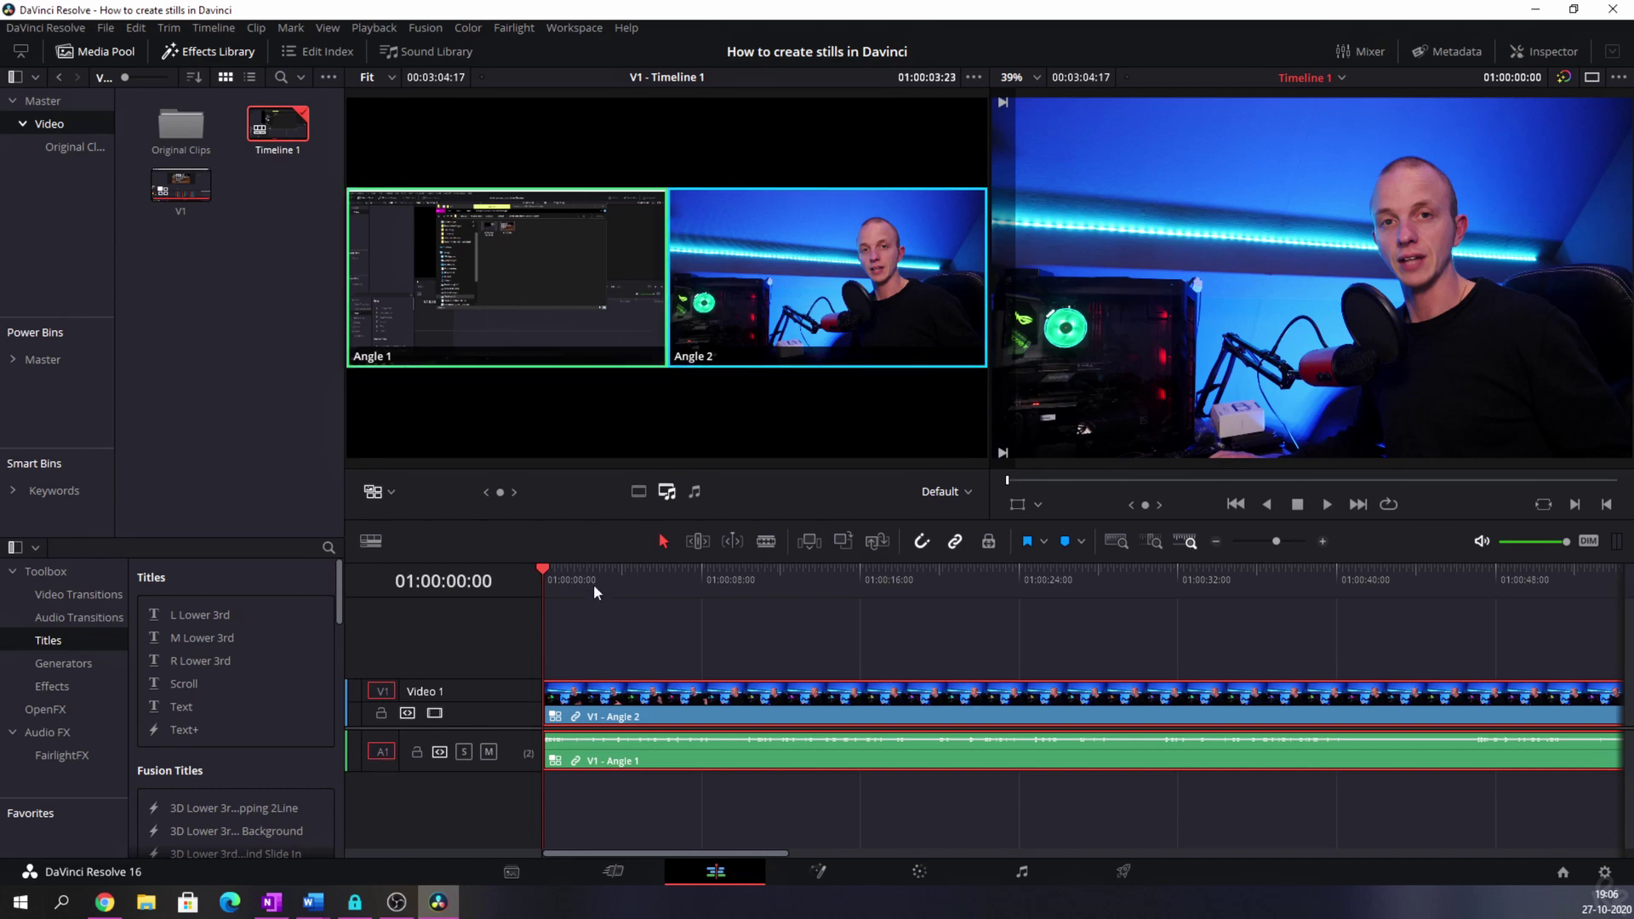
Step: Set multicam switching to video only, activate the Blade tool, and try then undo a cut to Angle 1
drag(594, 585, 743, 571)
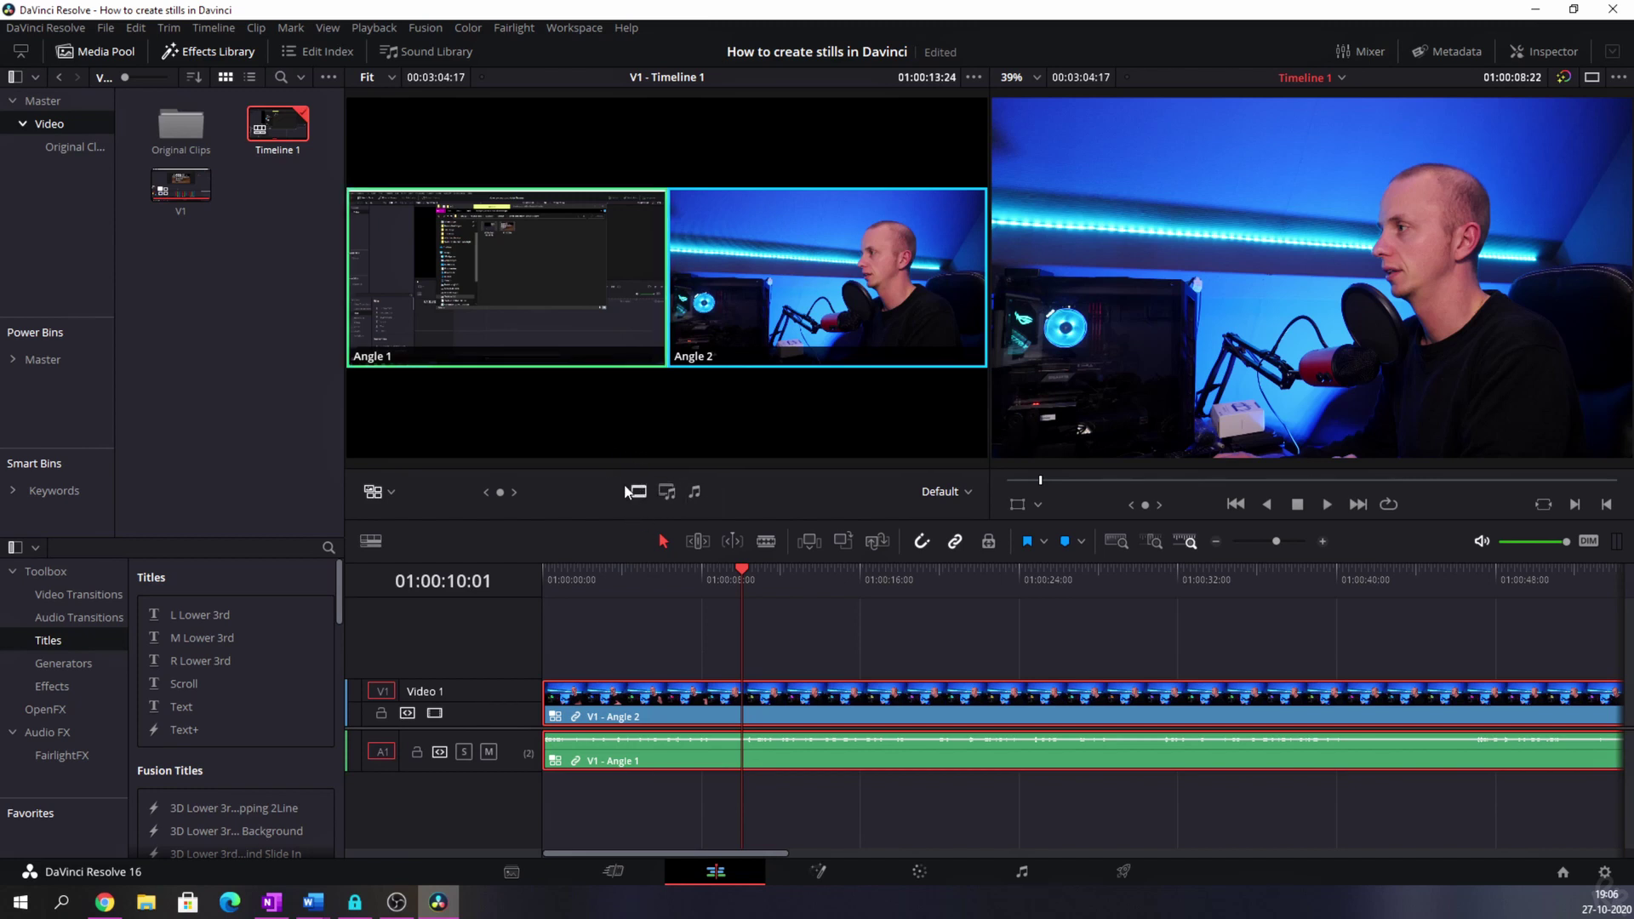
click(635, 492)
key(b)
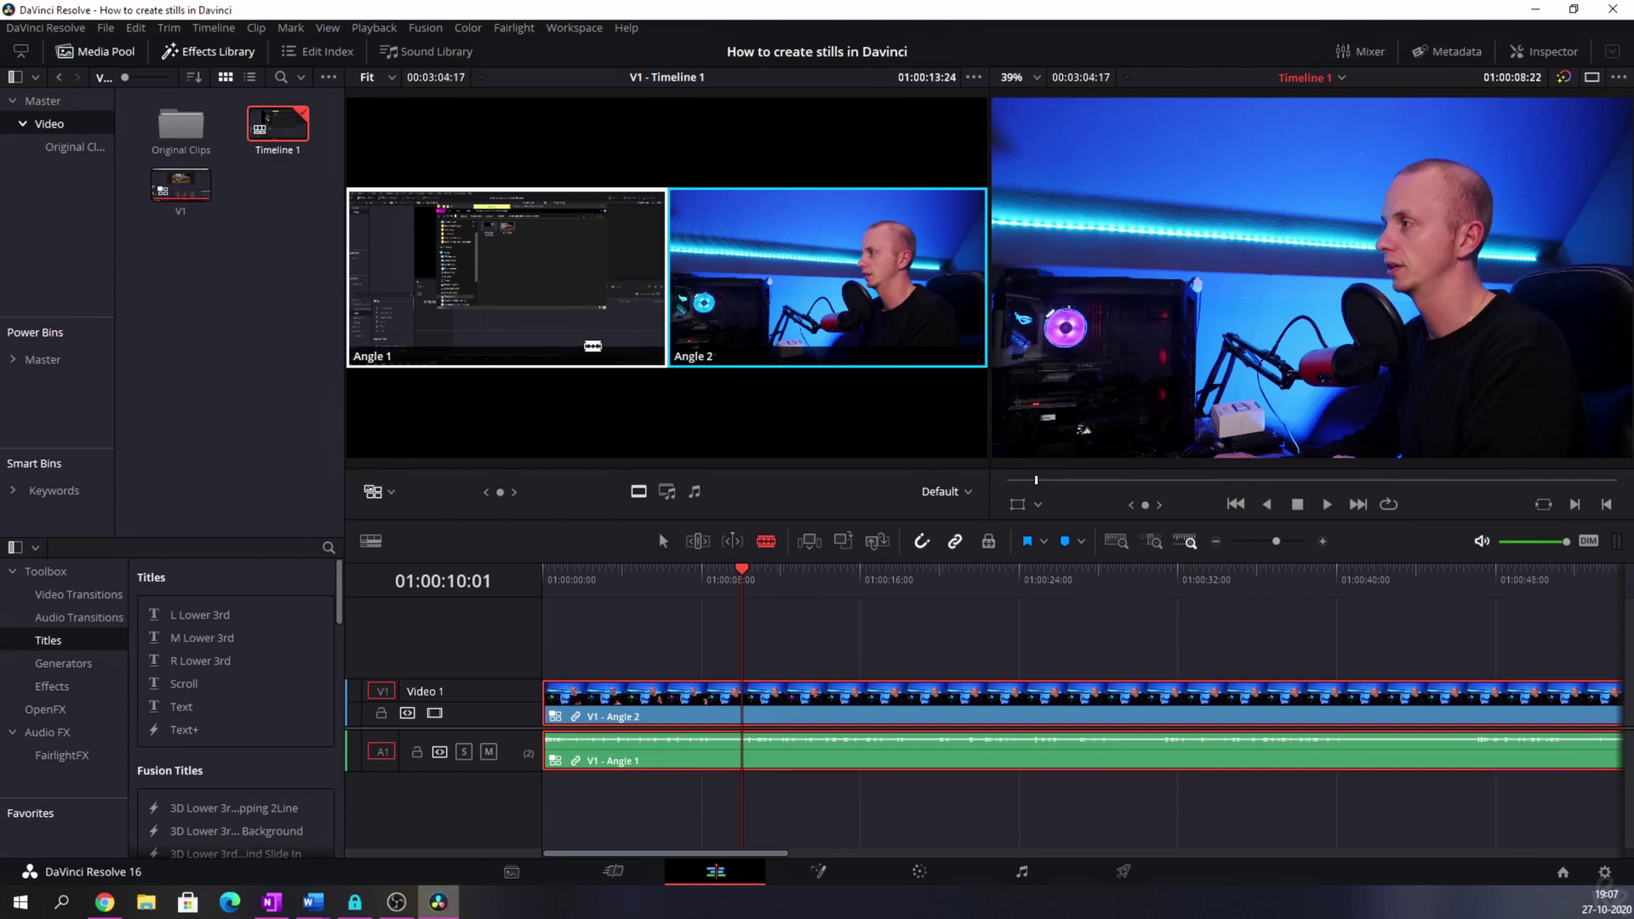
click(534, 285)
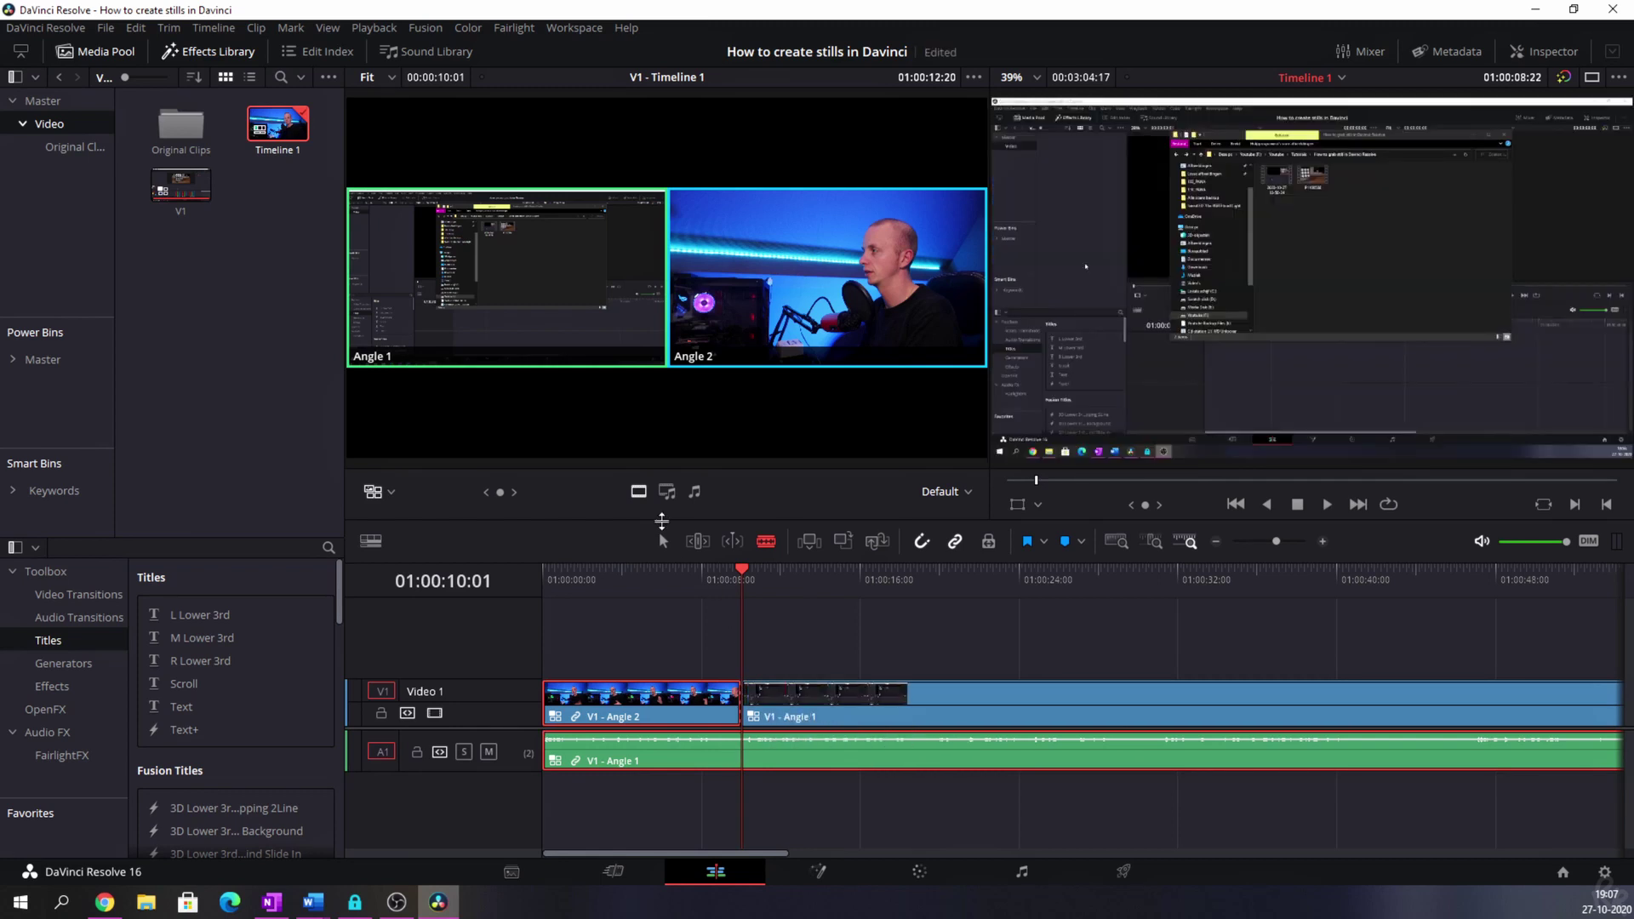
key(ctrl+z)
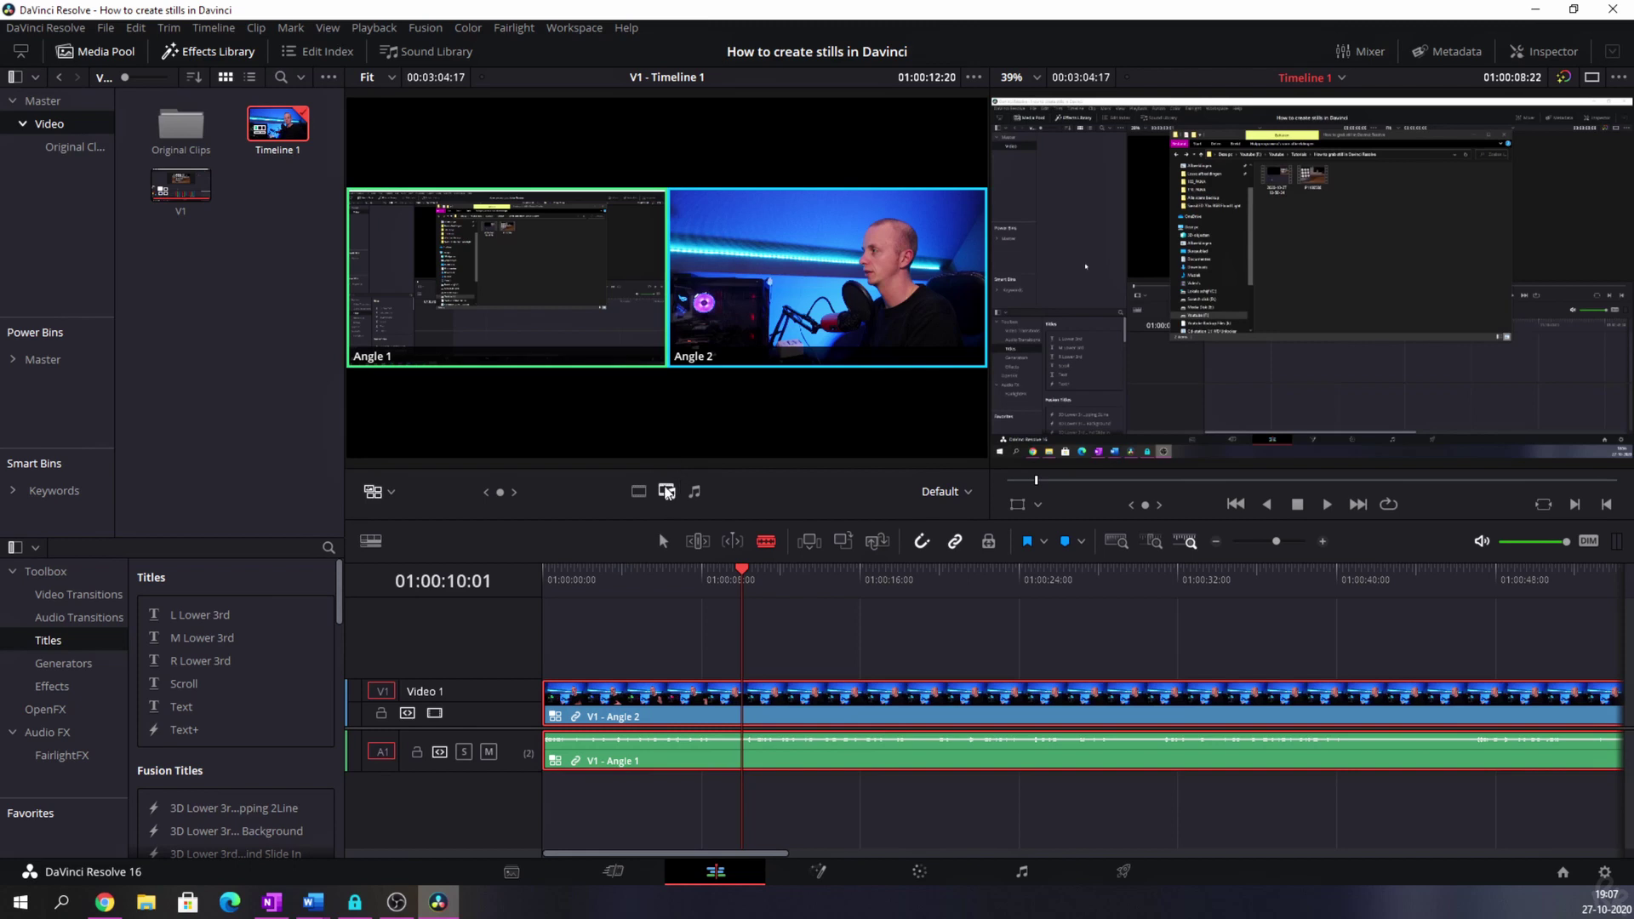
Step: Try a number-key cut to Angle 1 and an audio switch to Angle 2, undoing both
key(1)
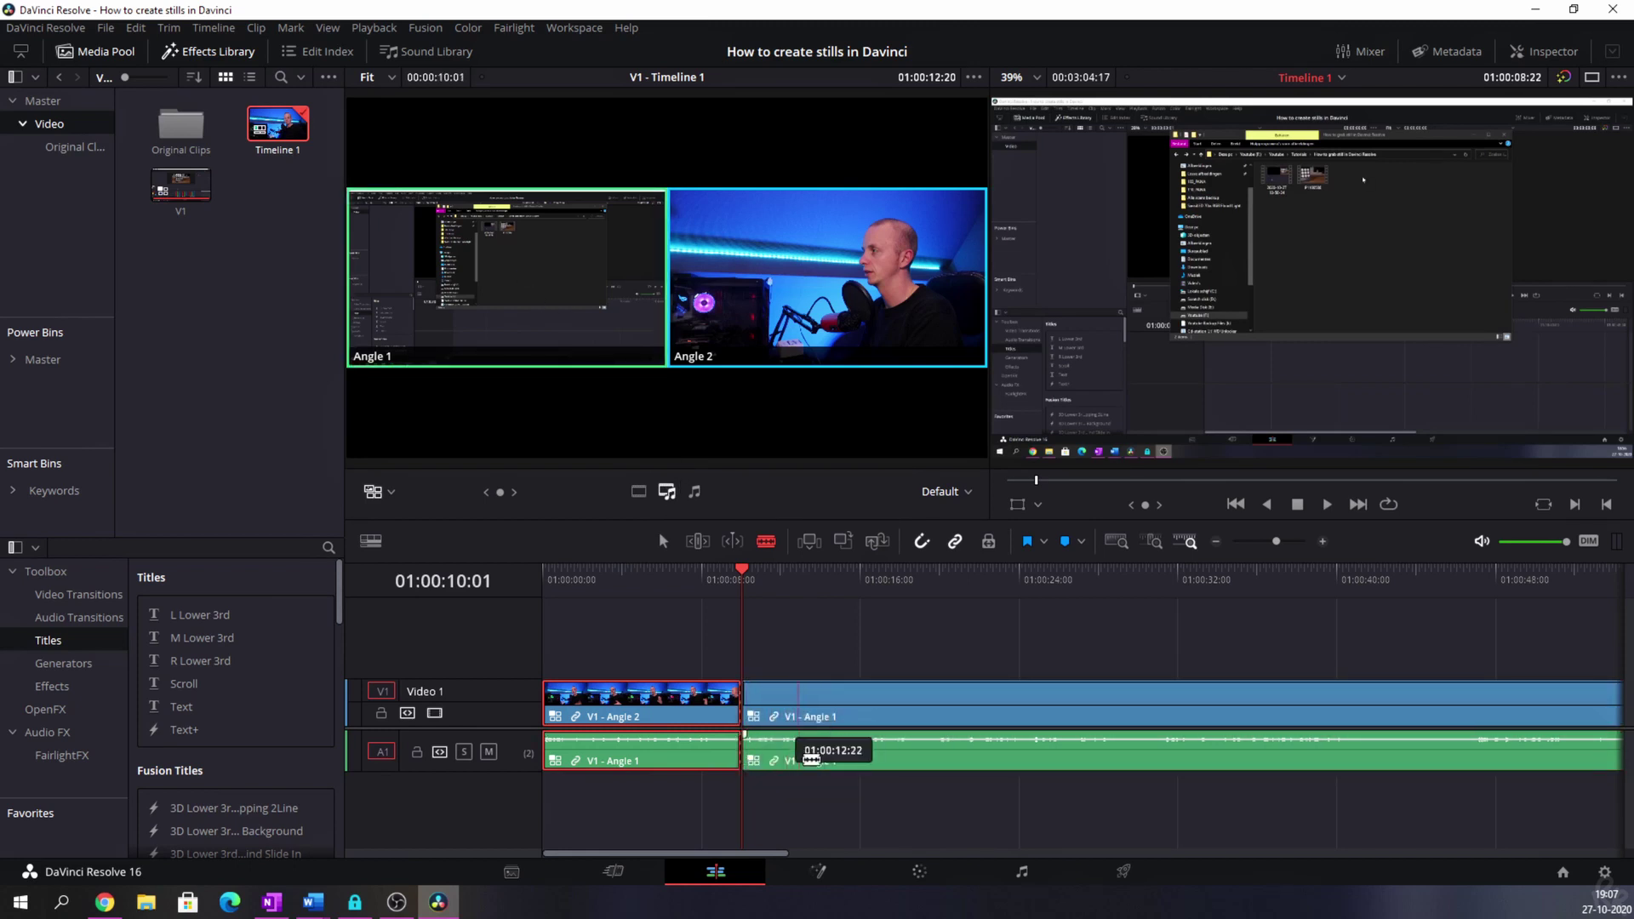
click(811, 760)
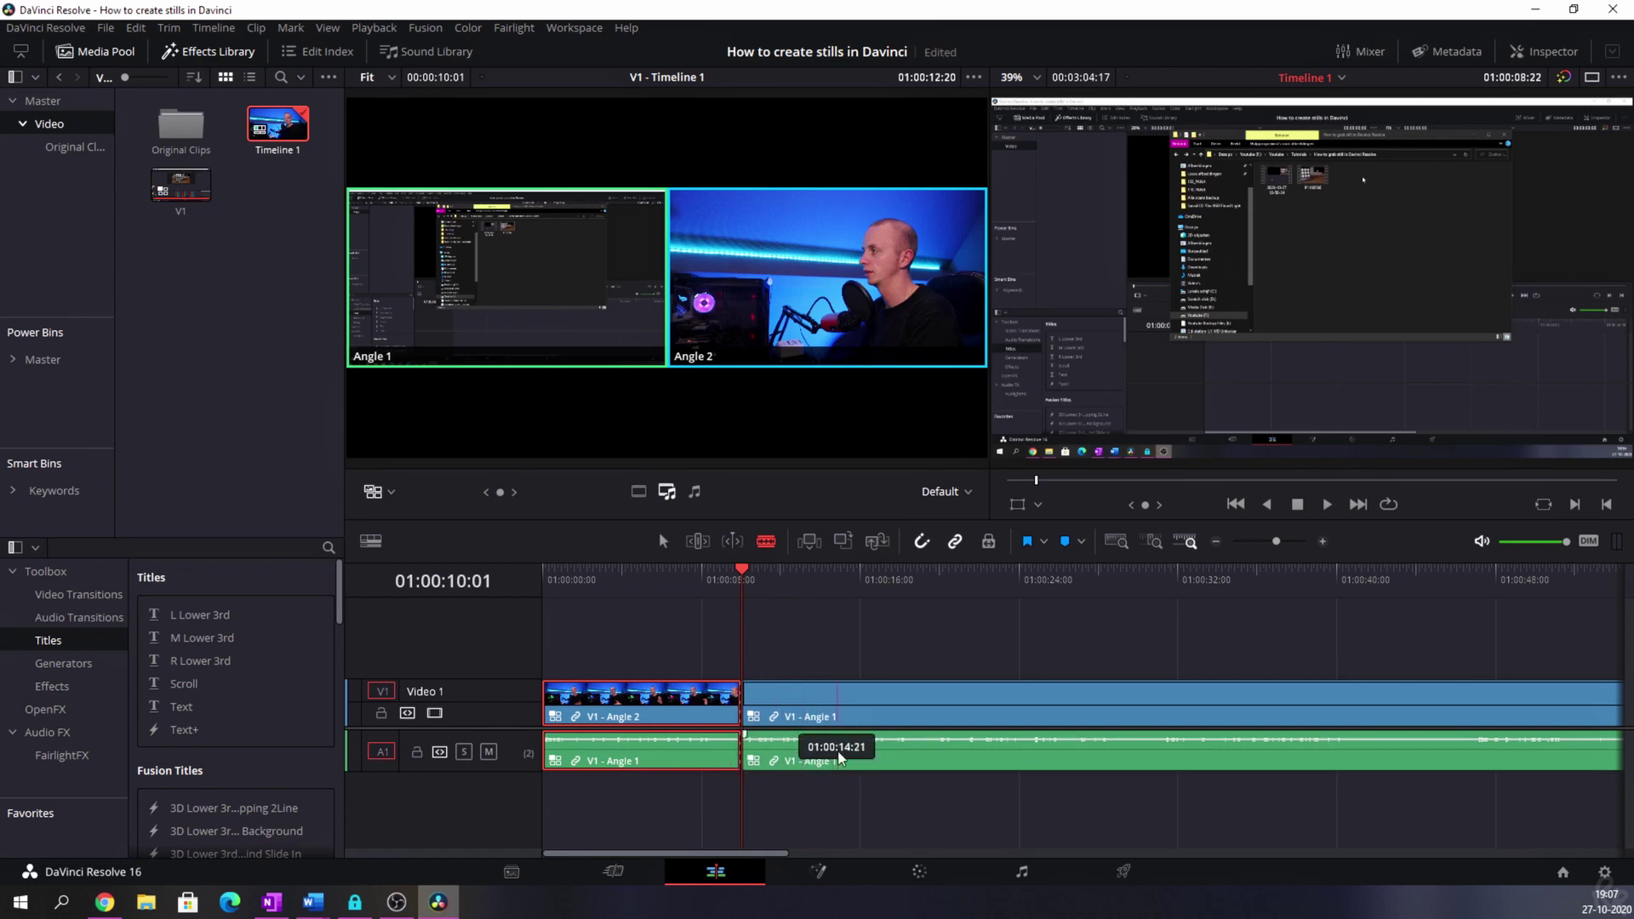
key(ctrl+z)
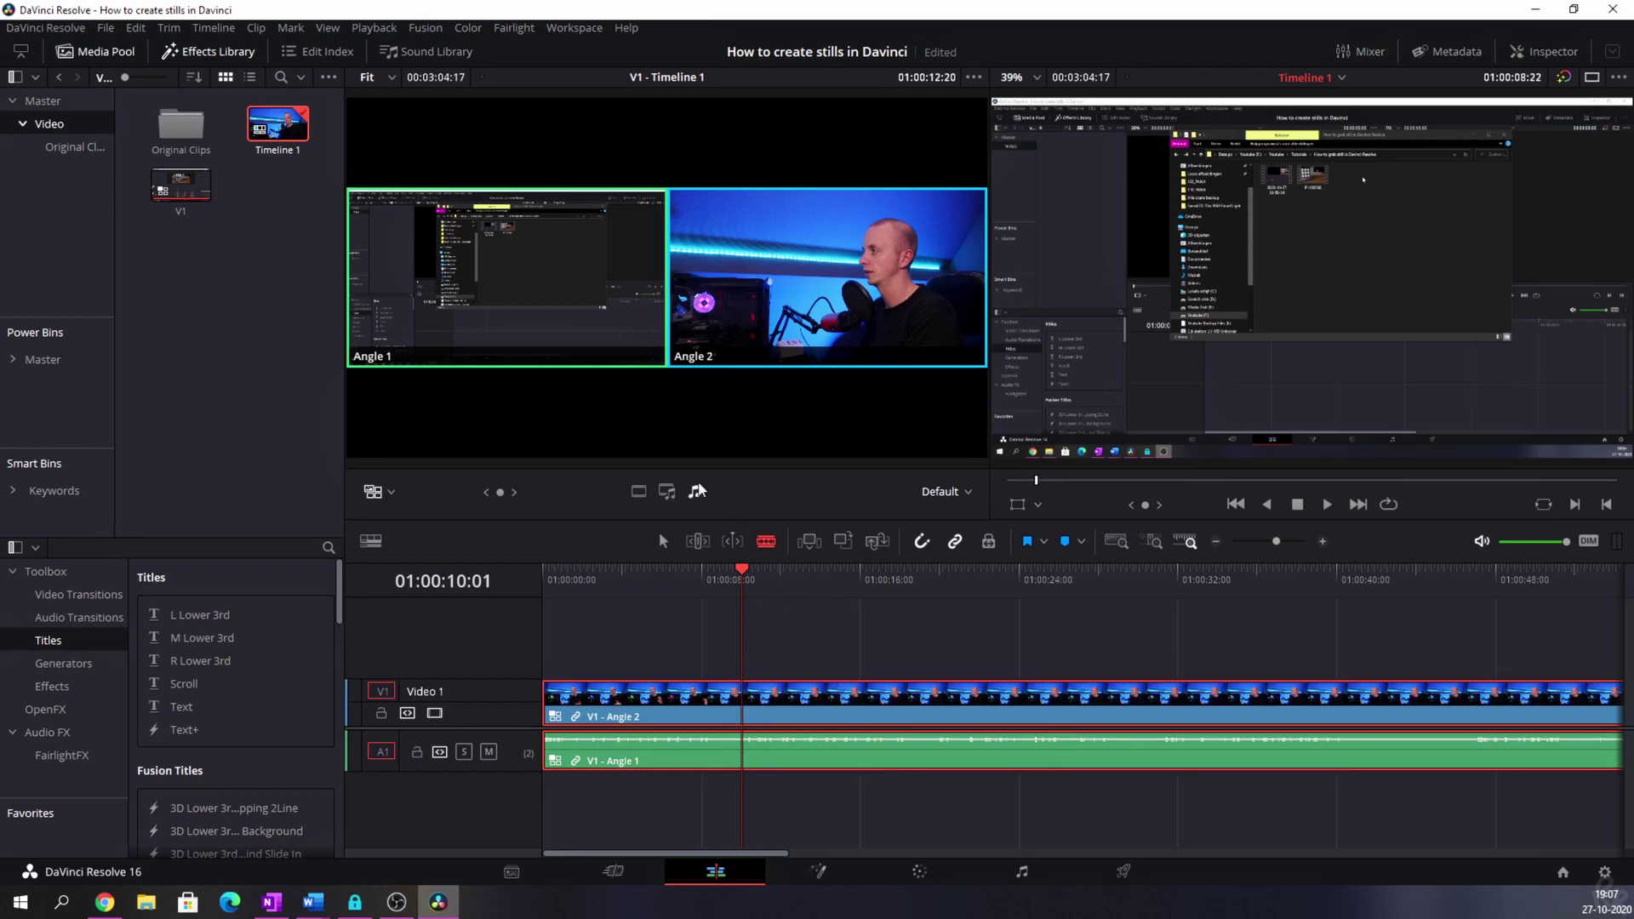
key(2)
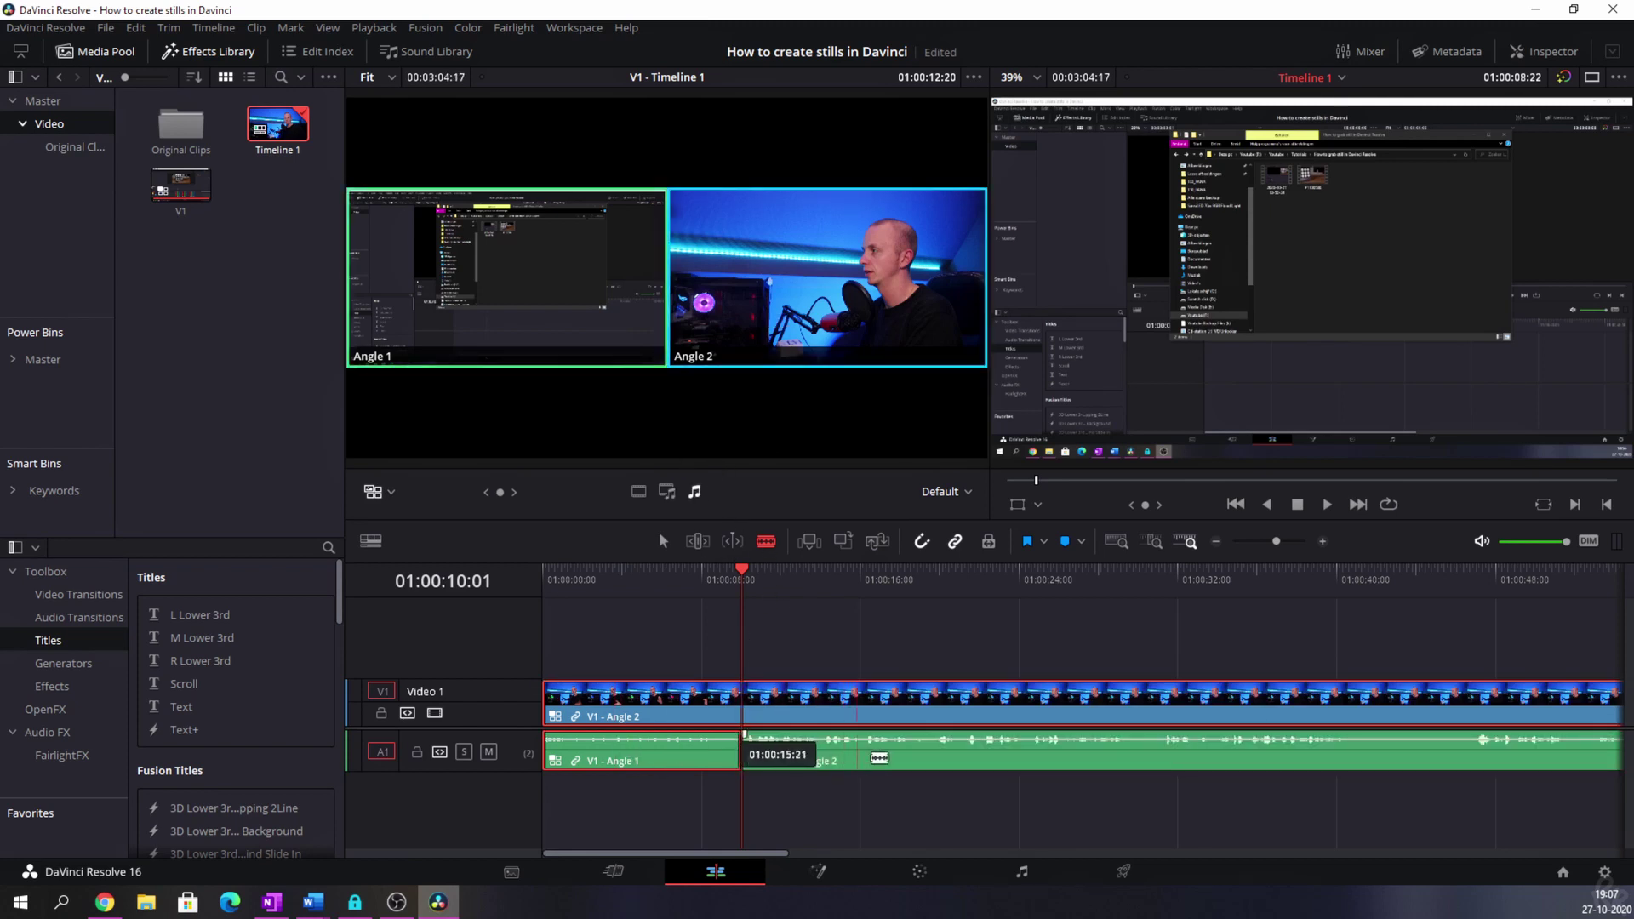
key(ctrl+z)
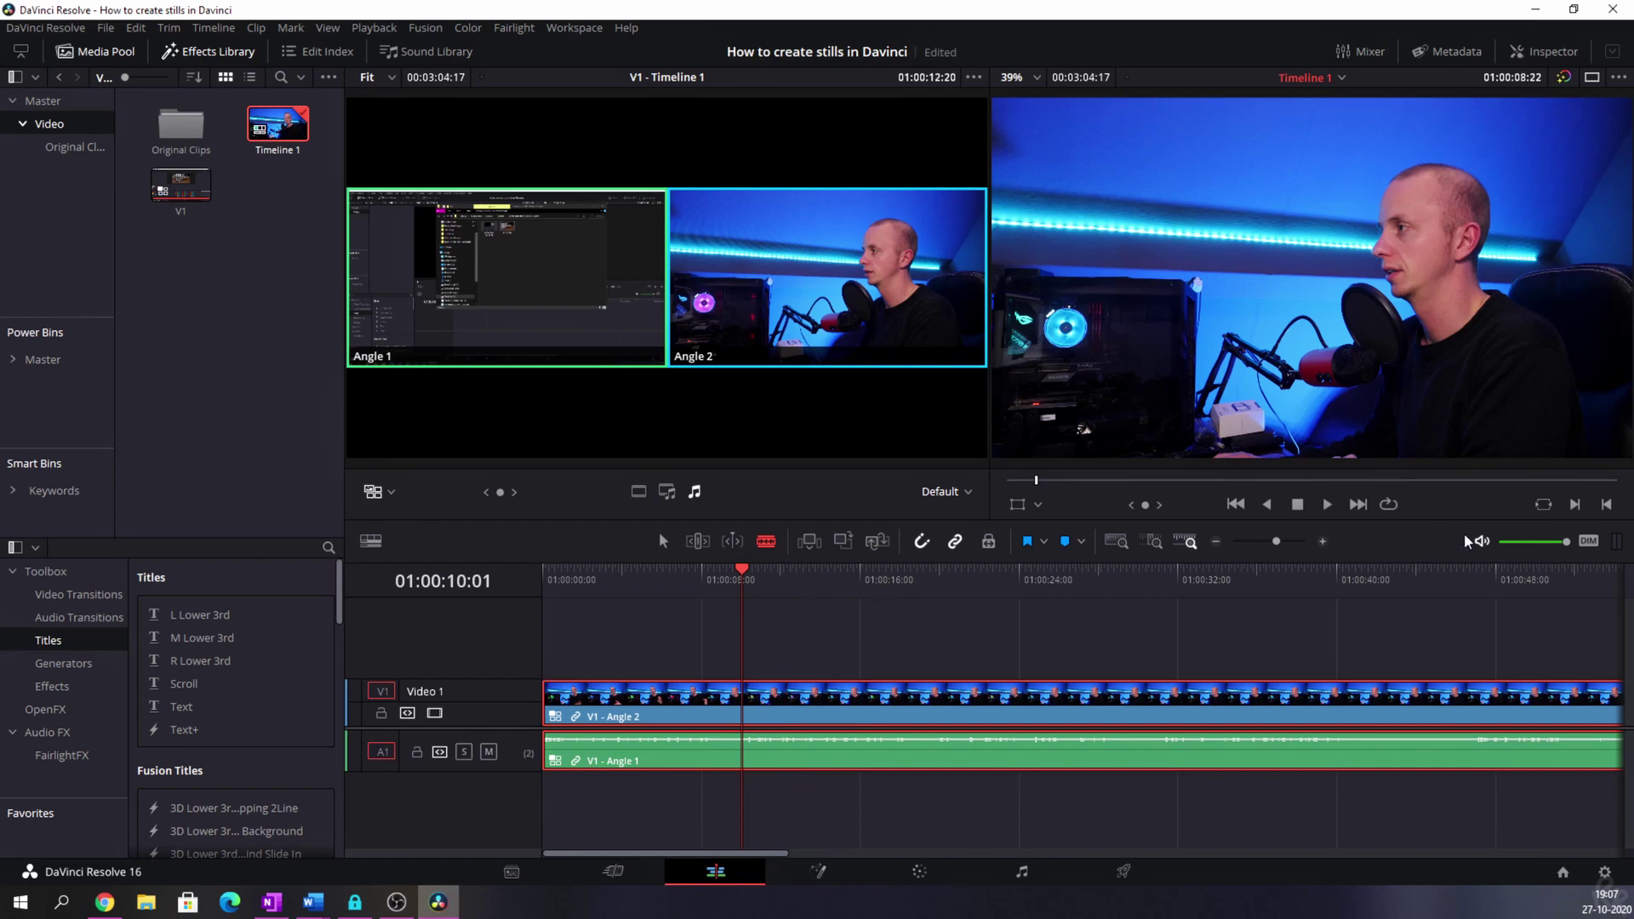
Step: Cut V1 at 01:00:08:16 from camera Angle 2 to screen-recording Angle 1, then play back to review
drag(1547, 546, 1502, 542)
key(space)
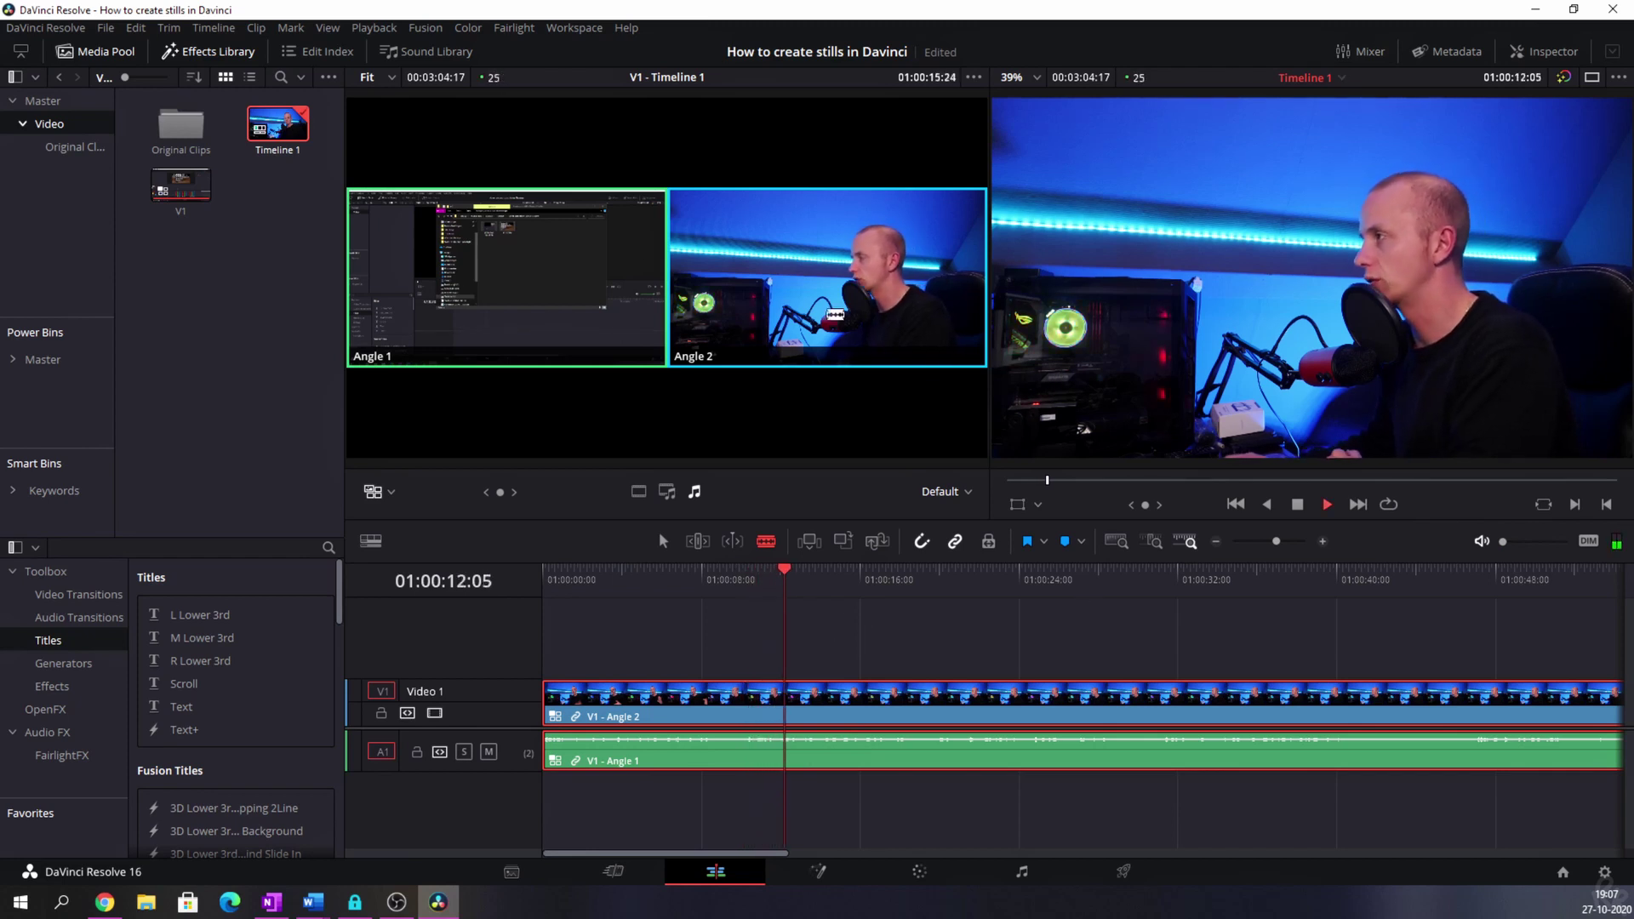
click(650, 582)
key(space)
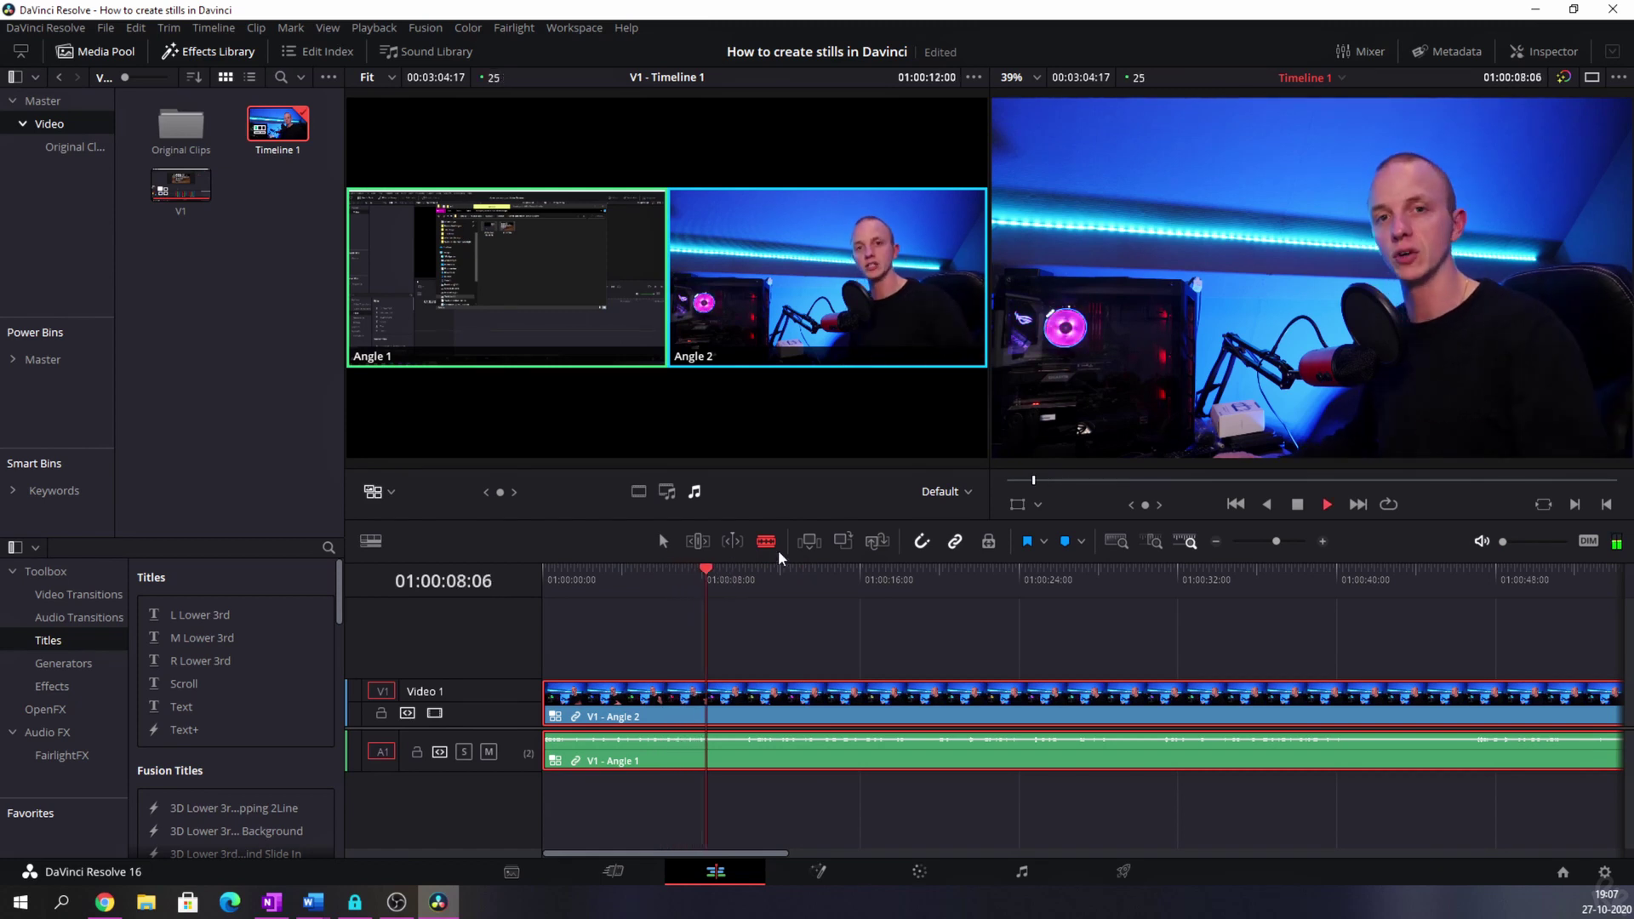
key(space)
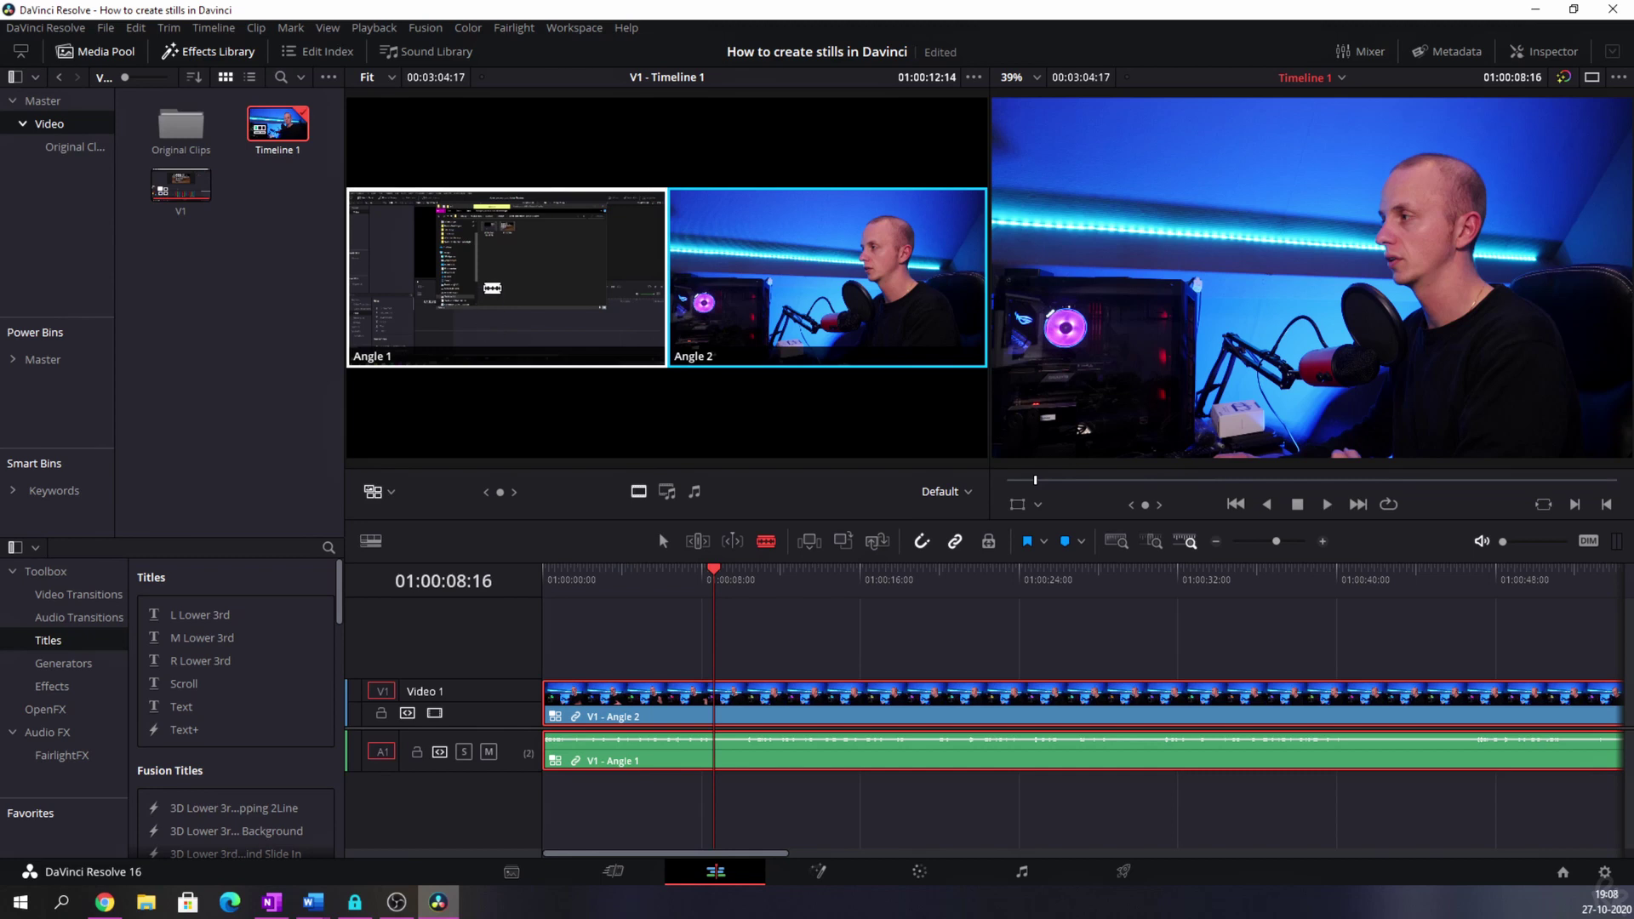
click(492, 288)
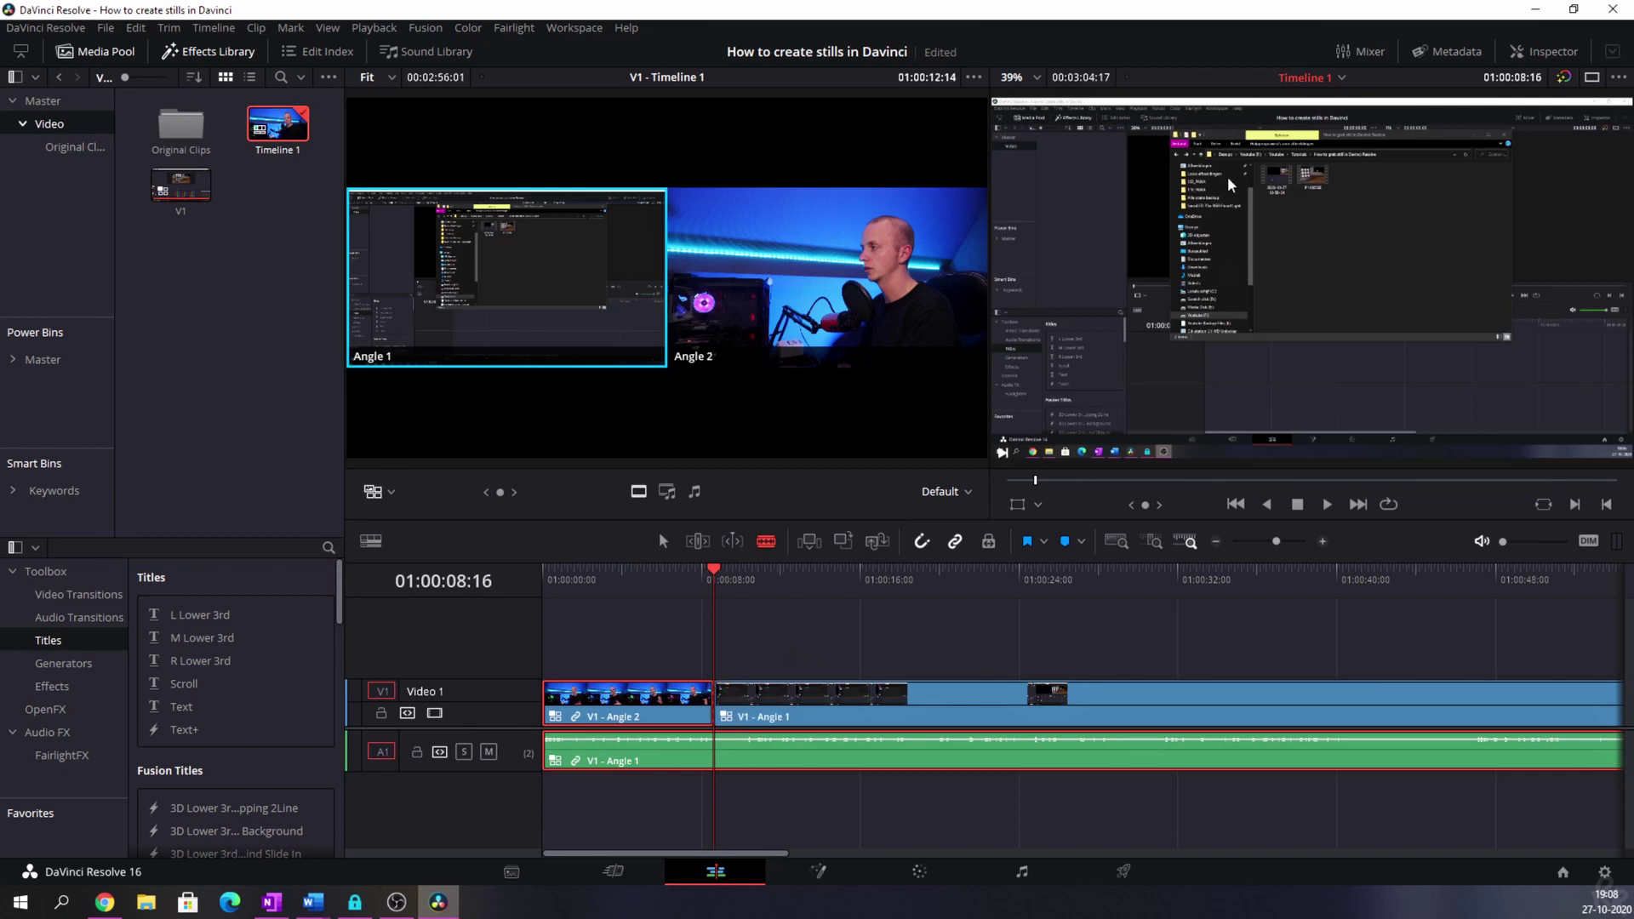
click(638, 577)
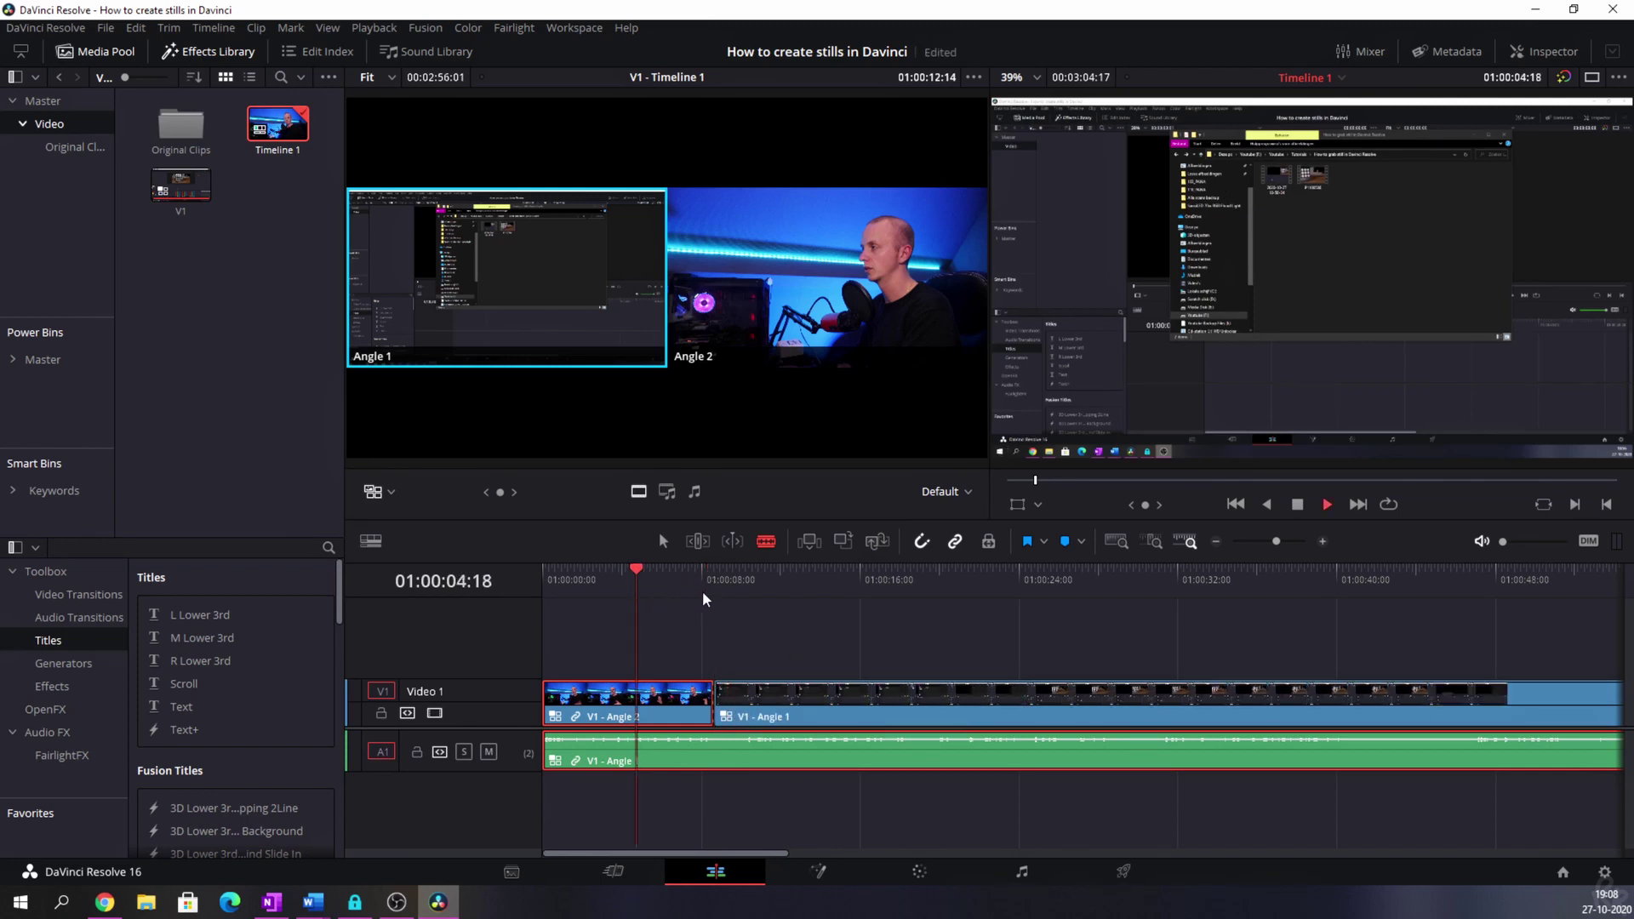
key(space)
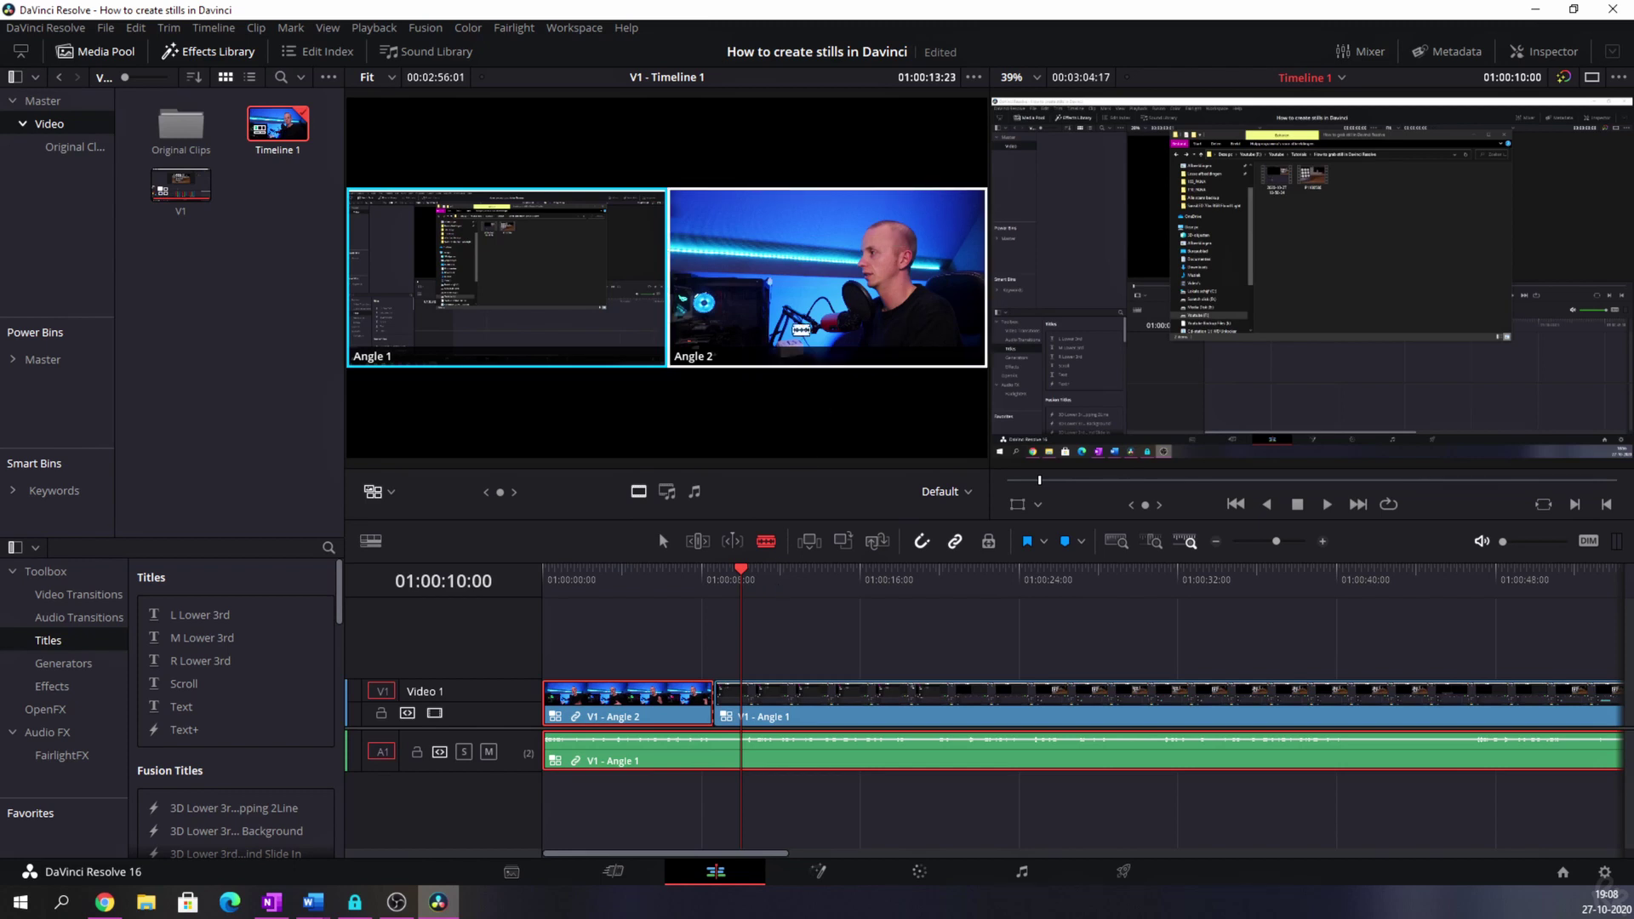
Step: Switch the screen-recording section back to Angle 2 and return to the Selection tool
click(805, 332)
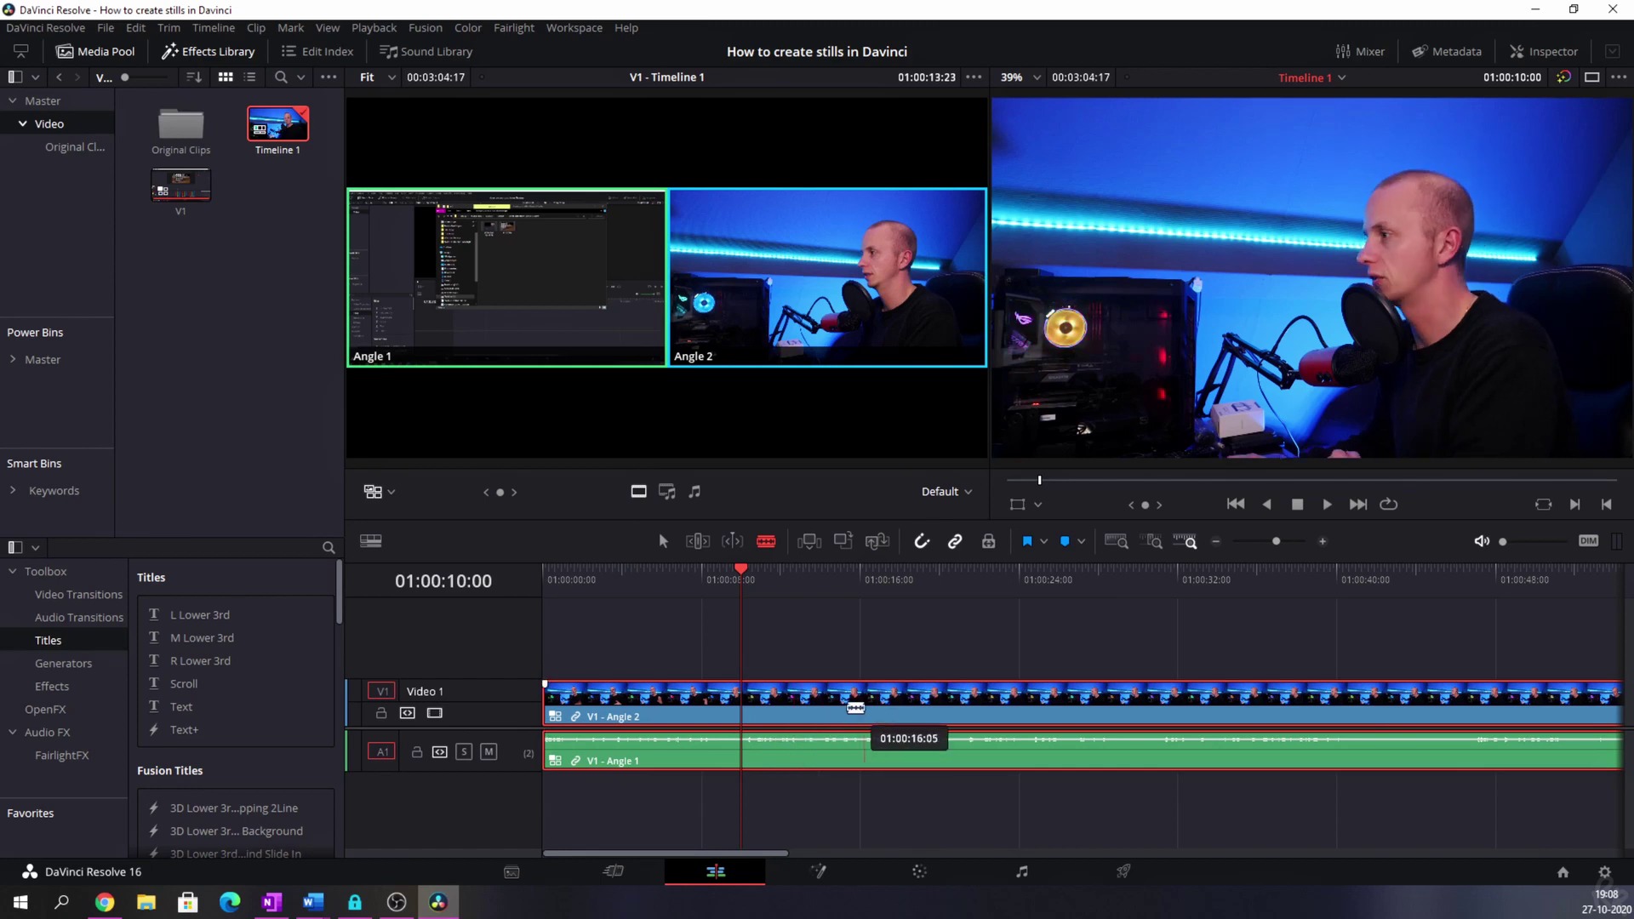
key(a)
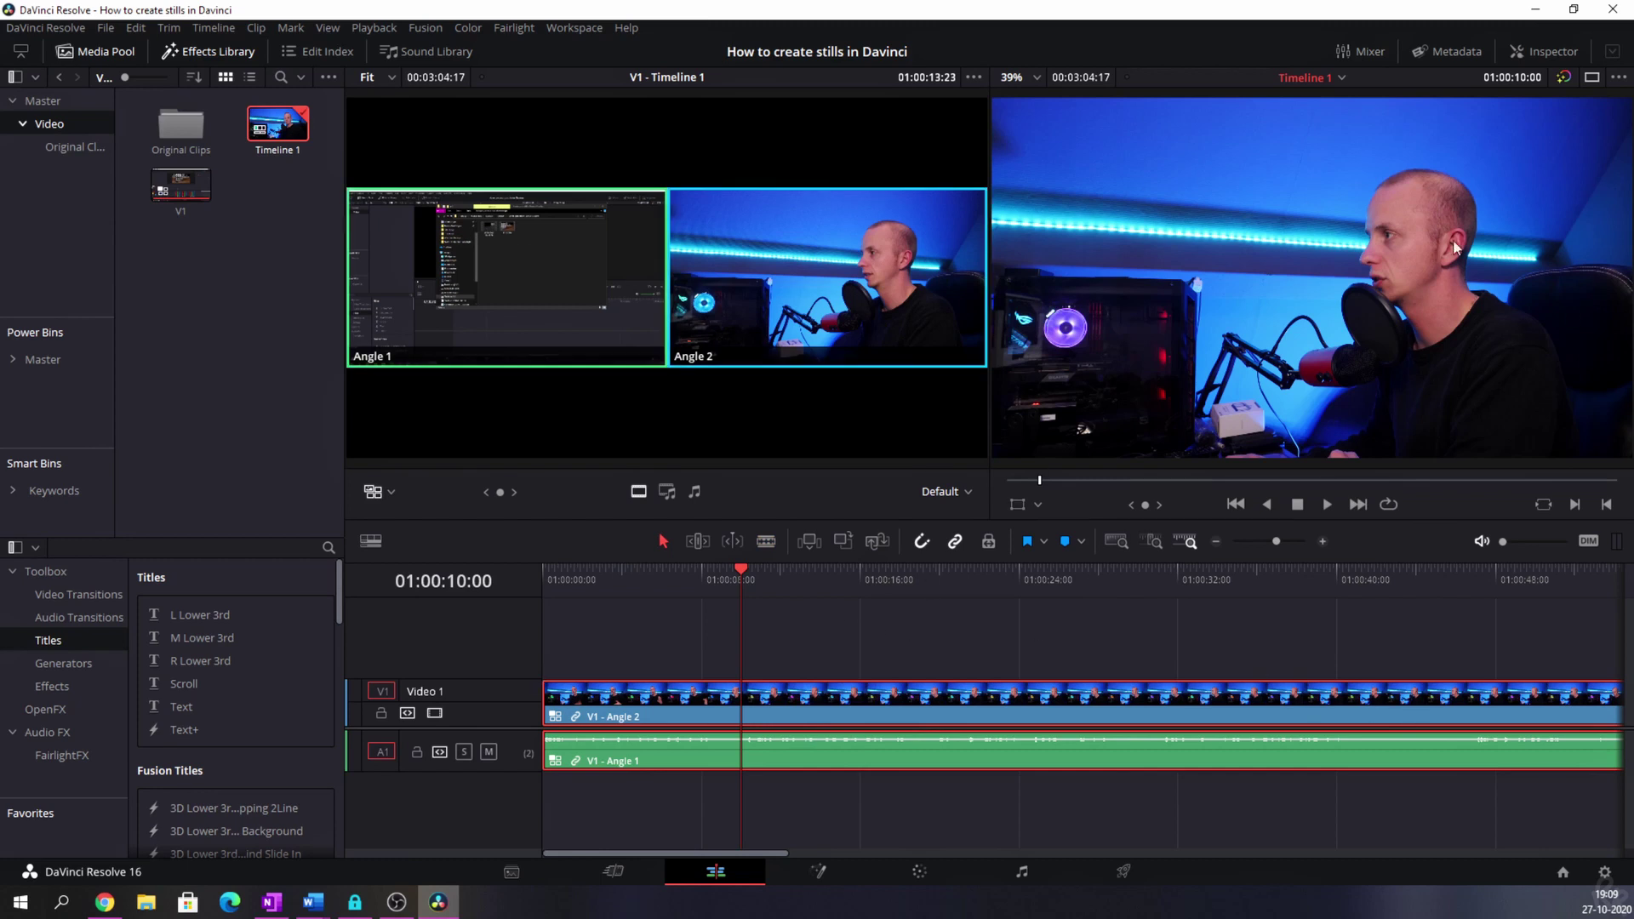
Step: Open V1's angles in the timeline, blade the Angle 2 camera clip twice, and delete the middle piece
right_click(803, 714)
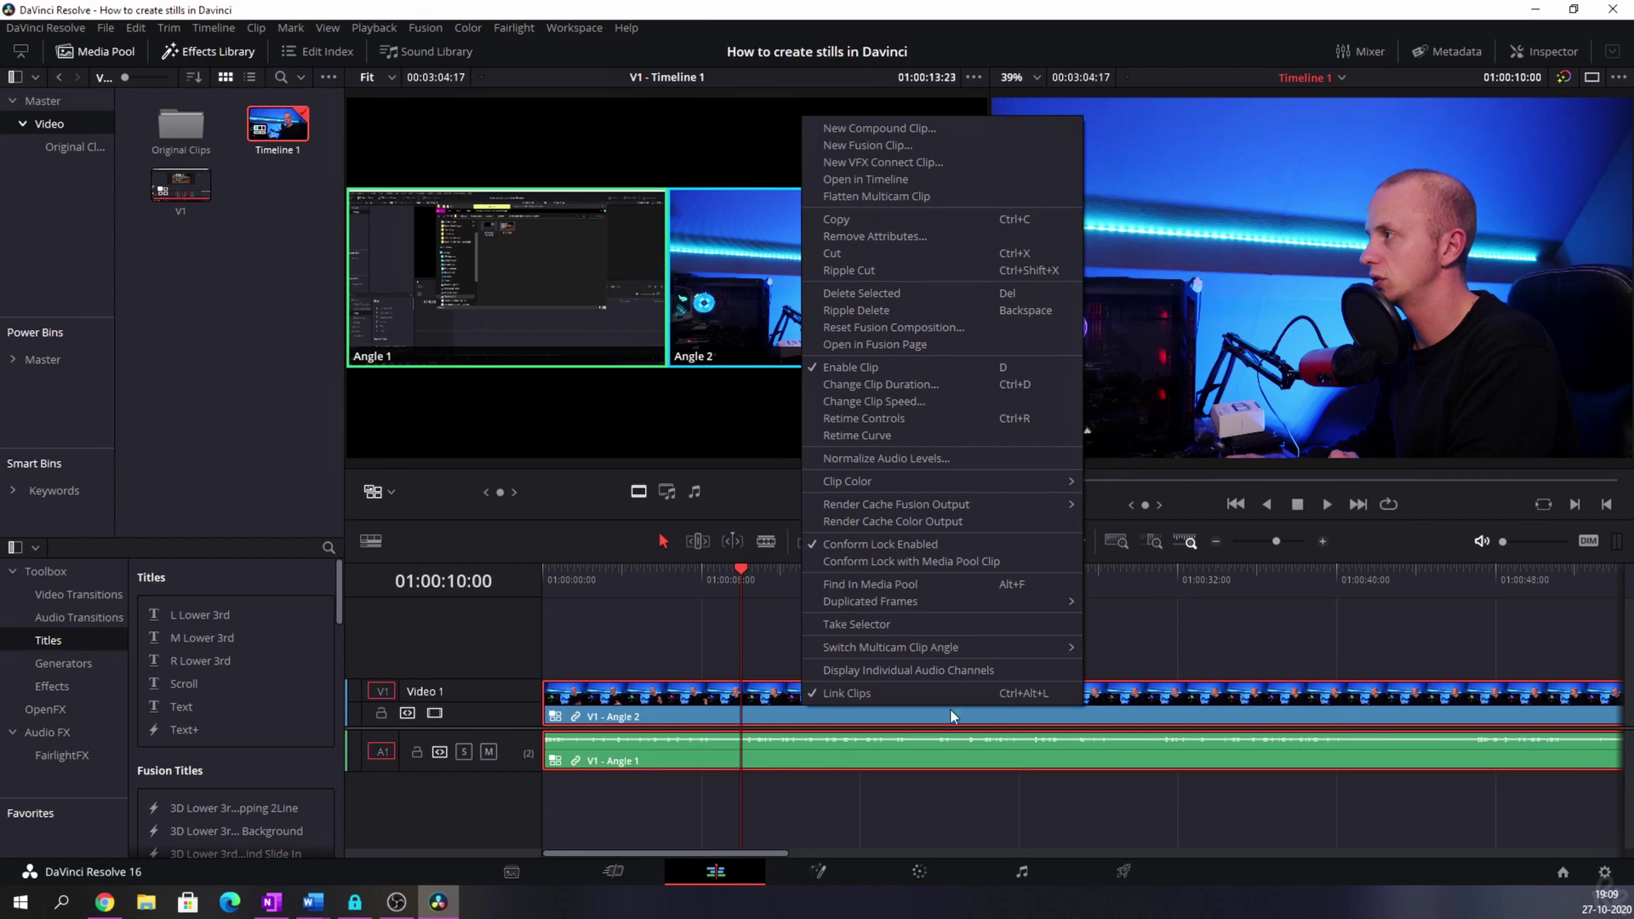
click(882, 179)
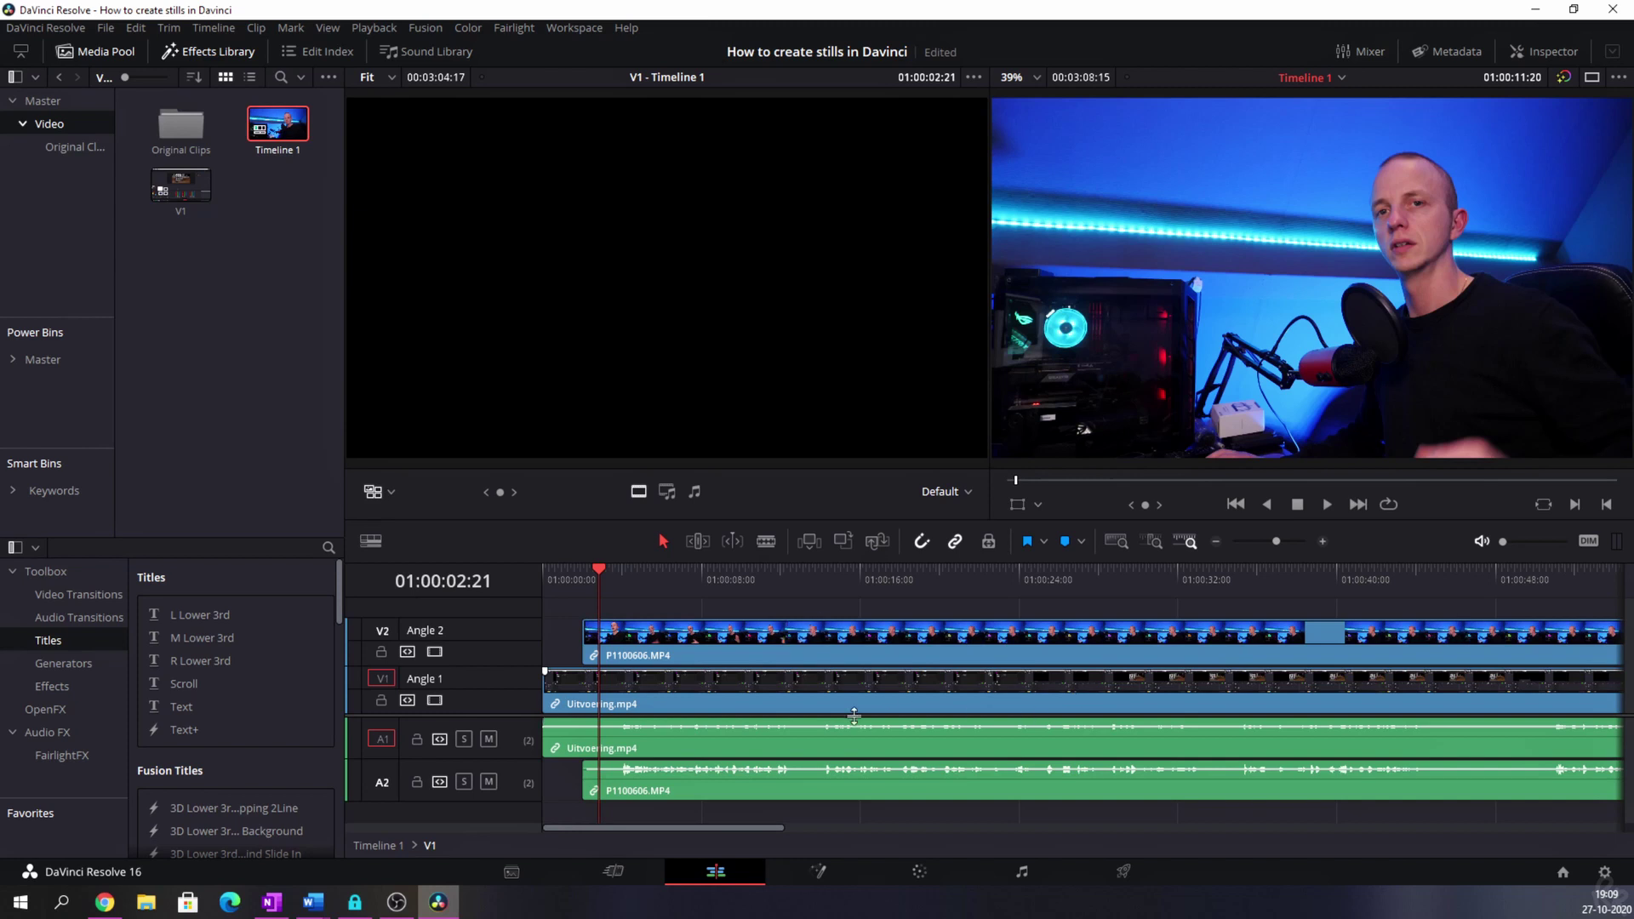
key(b)
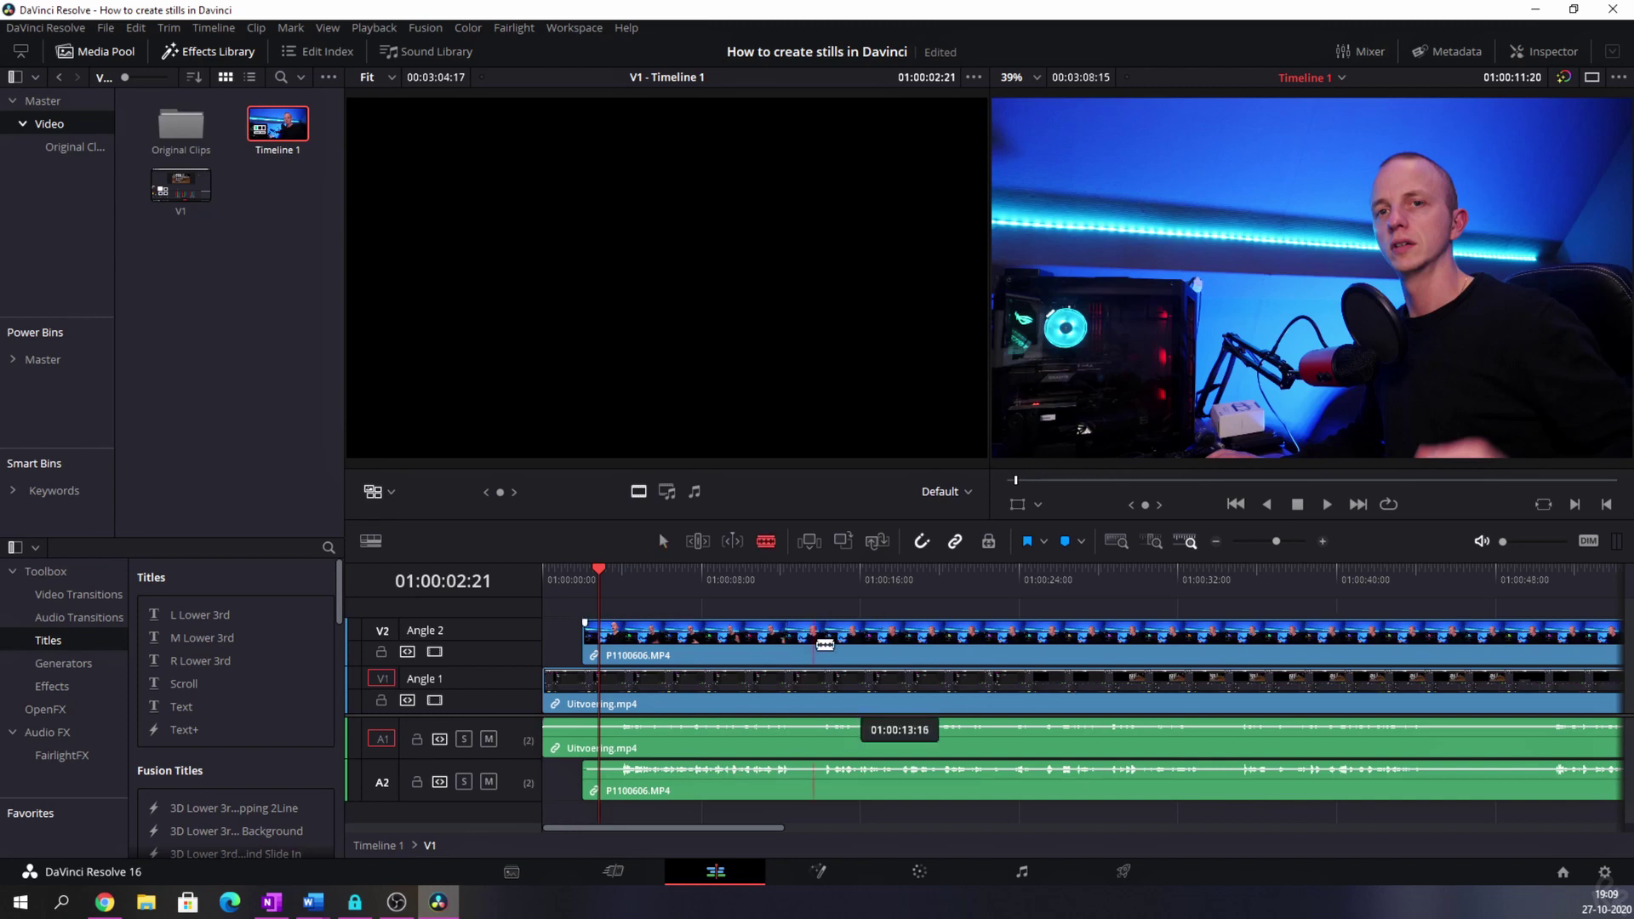
click(817, 641)
click(1143, 640)
key(a)
click(1044, 649)
key(BackSpace)
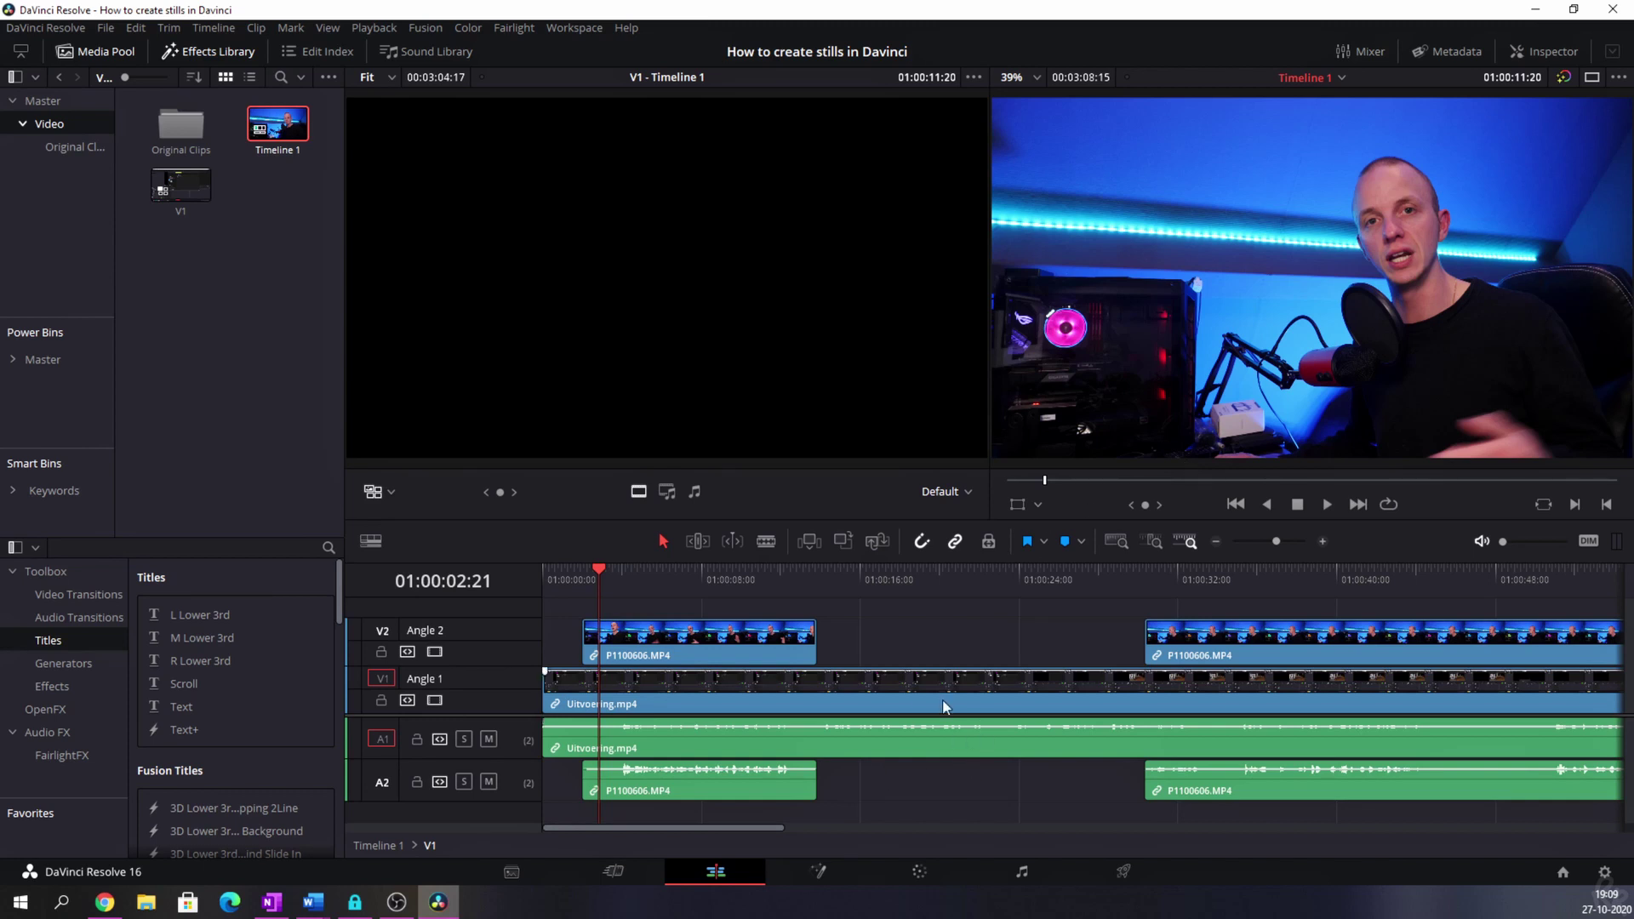
Step: Return to Timeline 1 using the breadcrumb below the timeline
click(380, 850)
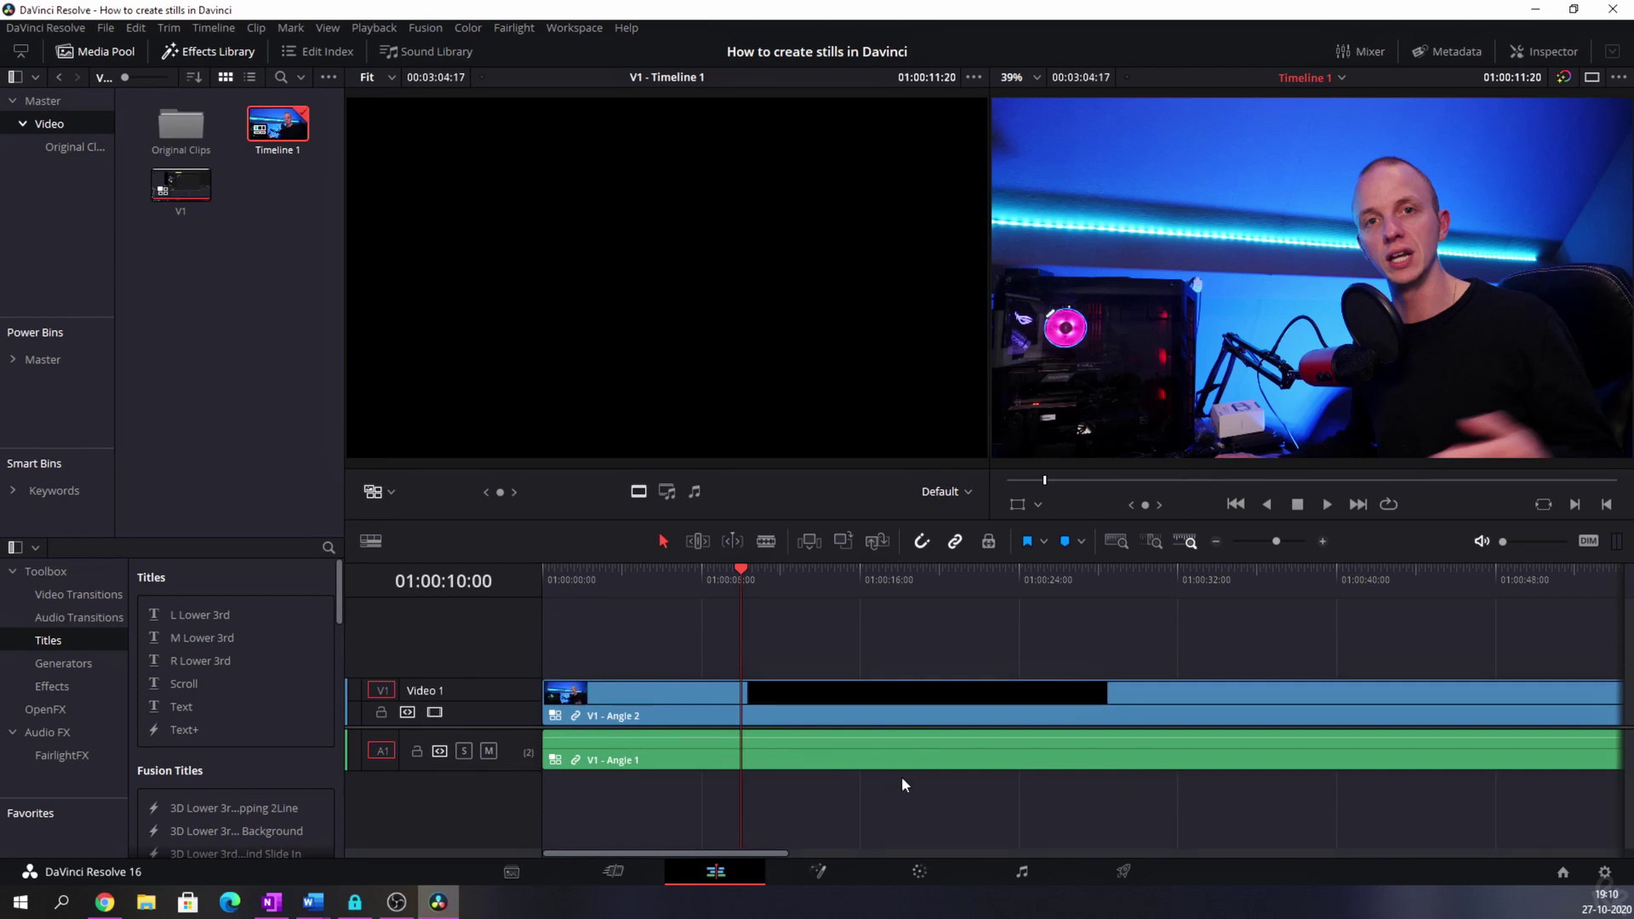